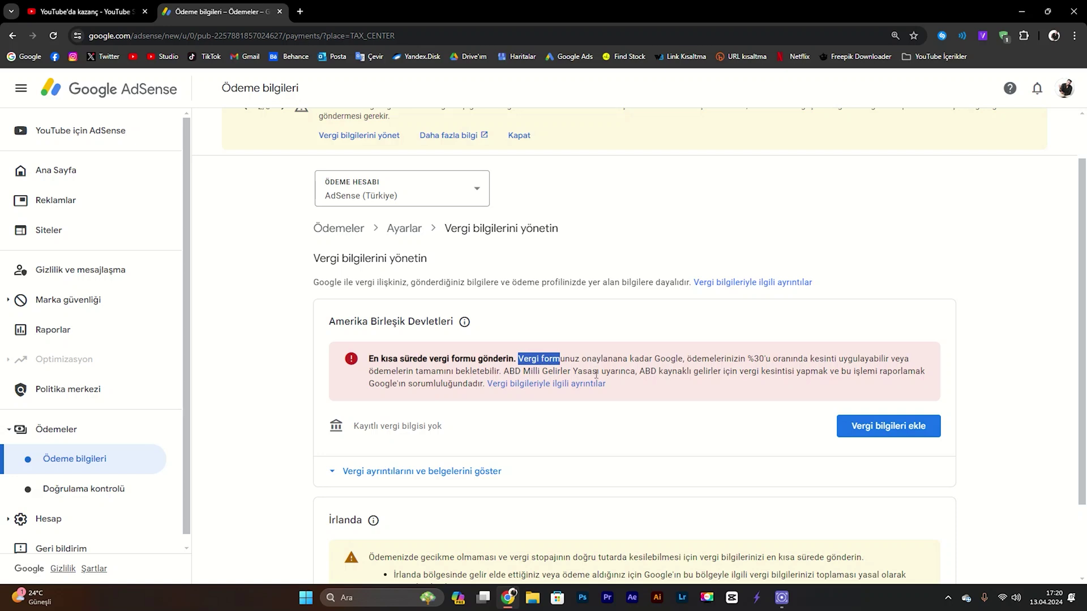
Read the warning about submitting the missing tax form in the Amerika Birleşik Devletleri section.
left_click_drag(630, 359, 673, 363)
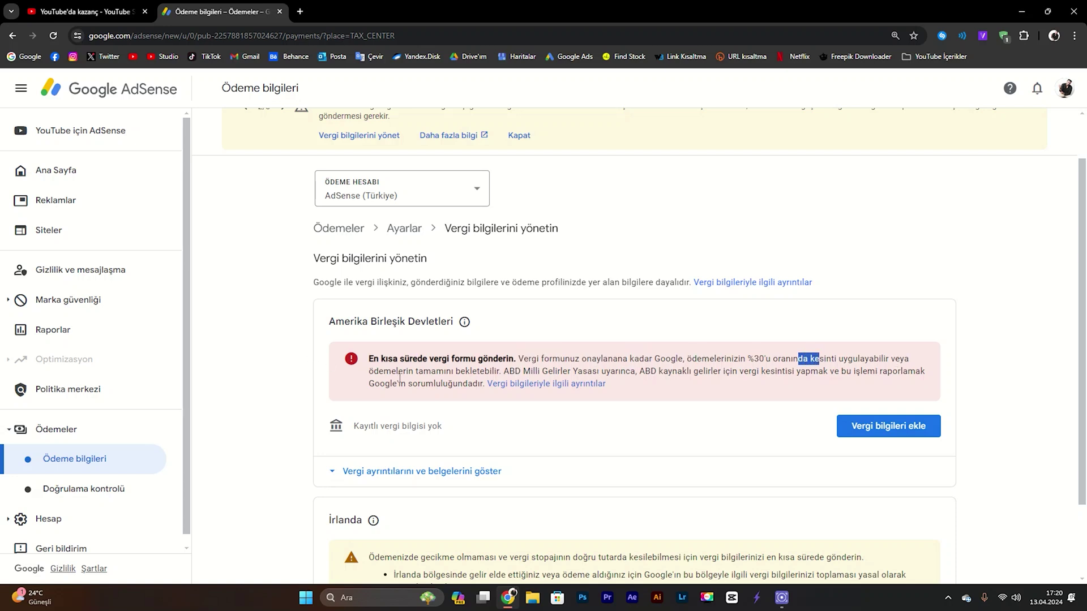
left_click_drag(506, 371, 562, 371)
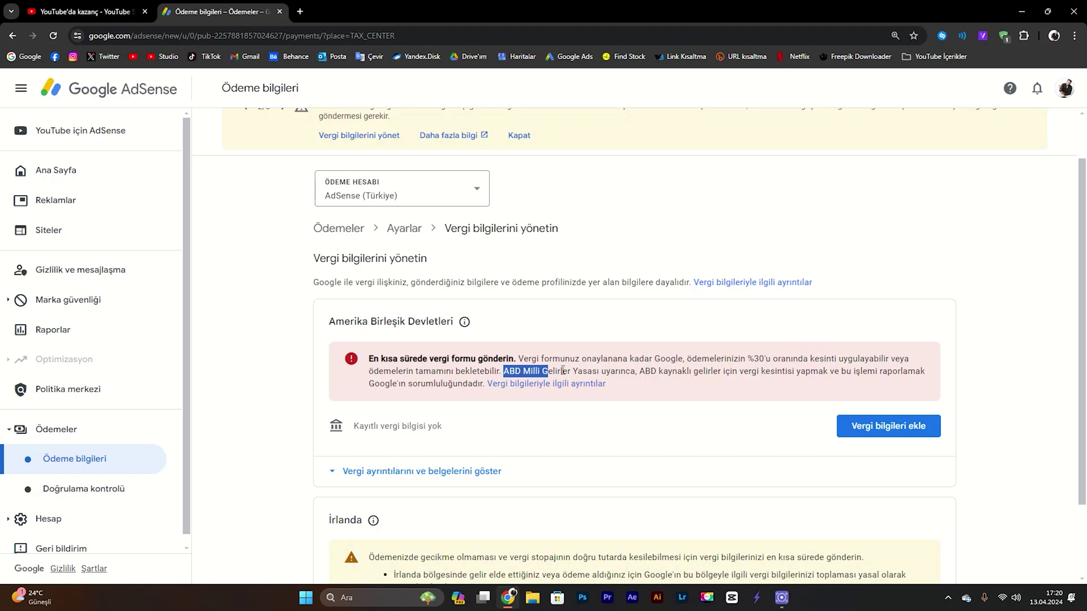
left_click_drag(645, 371, 667, 375)
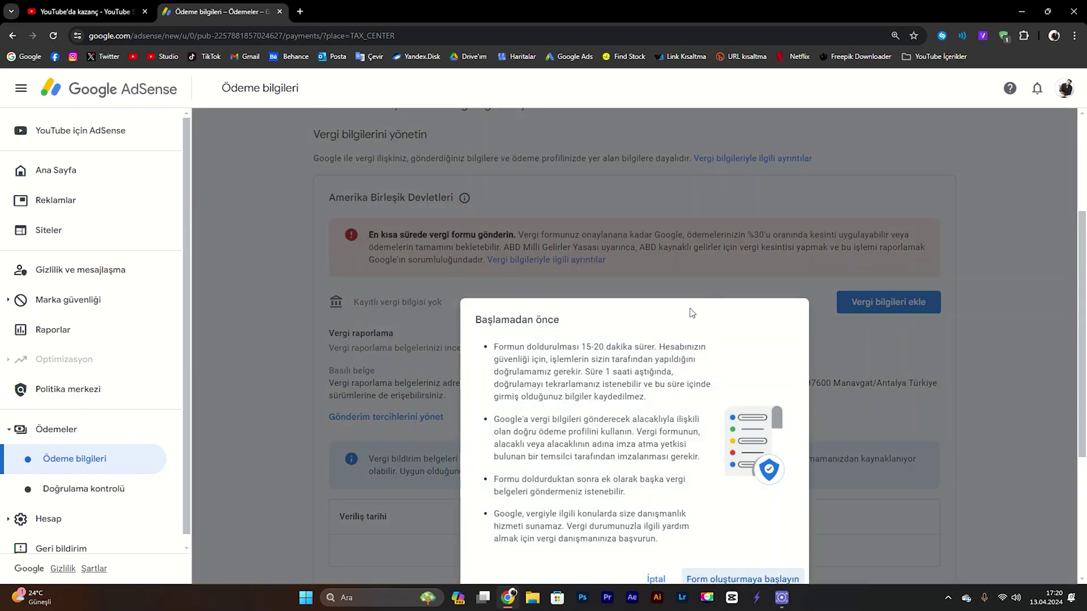
Review the "Başlamadan önce" notes on completion time, verification and payment profile, and start creating the tax form.
scroll(689, 313, "down", 4)
scroll(702, 362, "up", 3)
left_click_drag(485, 259, 512, 294)
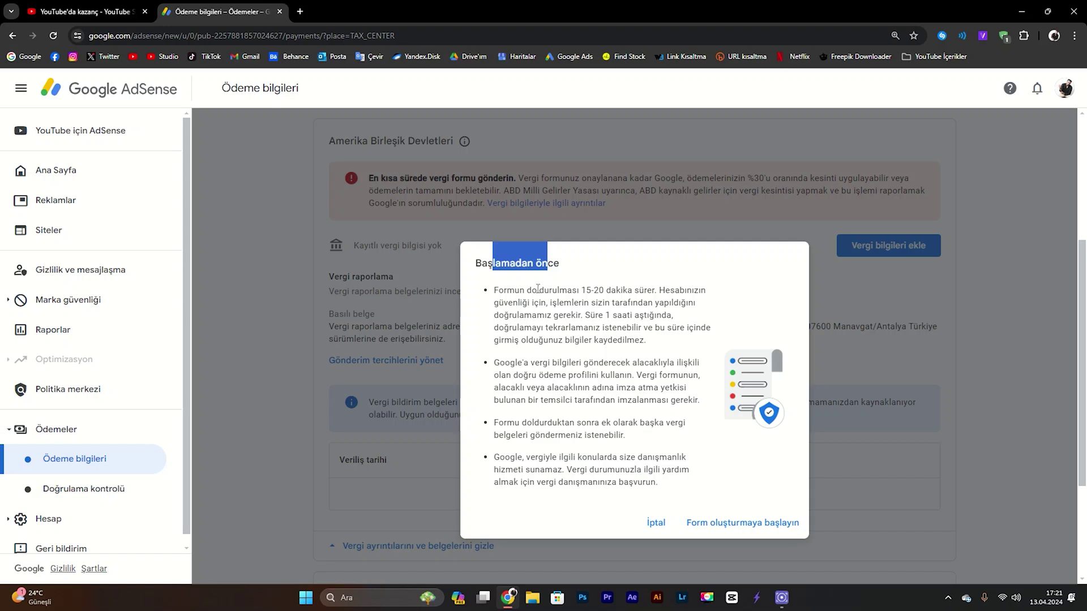
left_click_drag(591, 290, 666, 294)
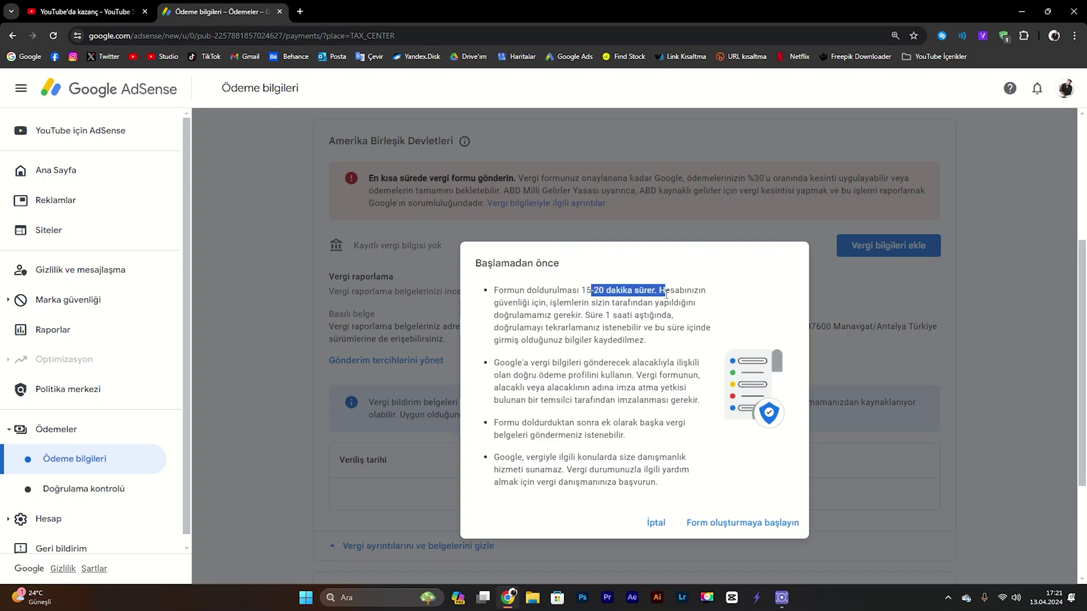
left_click_drag(494, 314, 688, 303)
left_click_drag(585, 315, 673, 315)
mouse_move(504, 327)
left_mouse_down()
mouse_move(542, 328)
mouse_move(503, 340)
left_mouse_up()
left_click_drag(595, 340, 613, 341)
left_click(654, 347)
left_click_drag(522, 362, 561, 366)
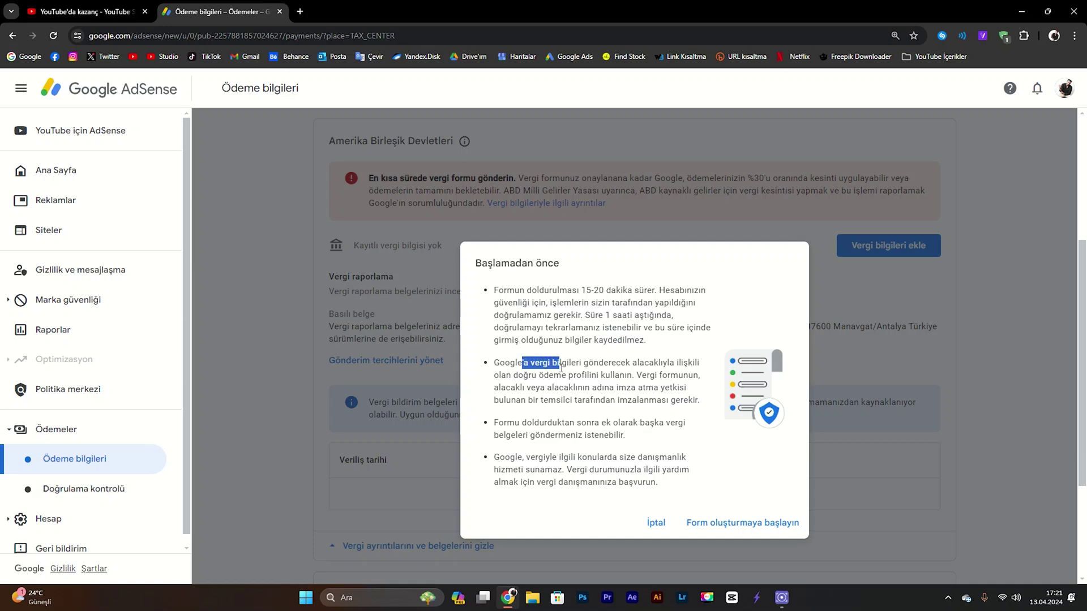
scroll(667, 374, "down", 1)
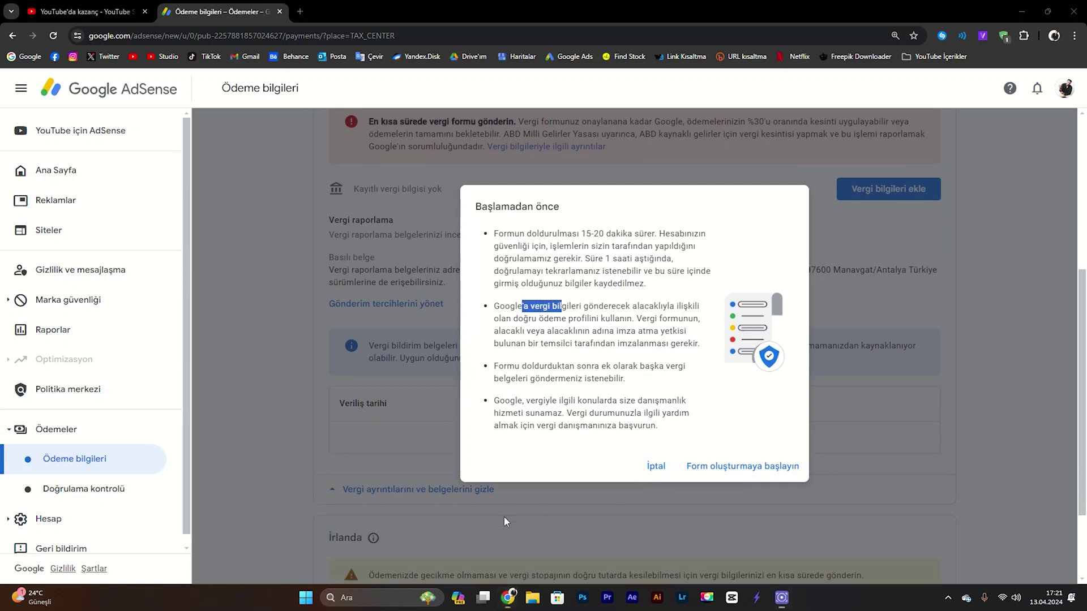
left_click(652, 335)
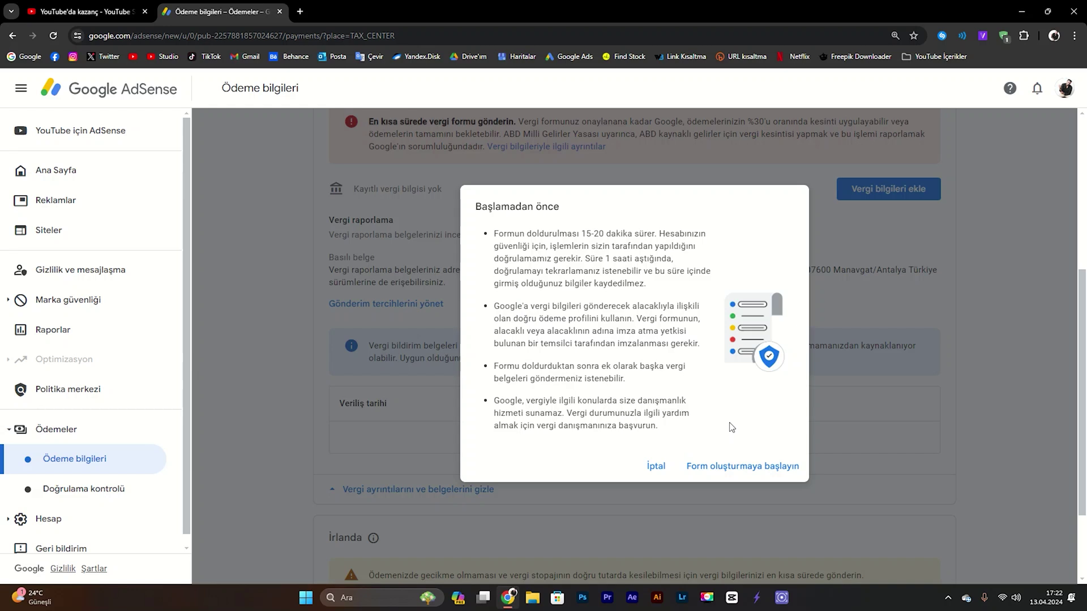
left_click(744, 469)
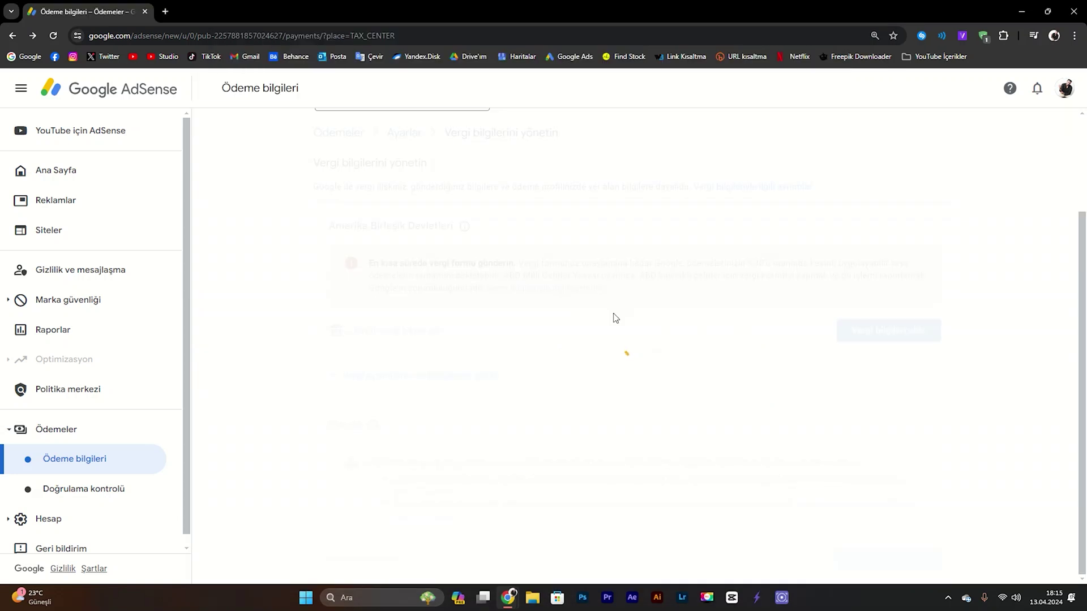
Set the account type to Kişisel and answer Hayır to the US citizenship or residency question.
left_click_drag(372, 321, 719, 321)
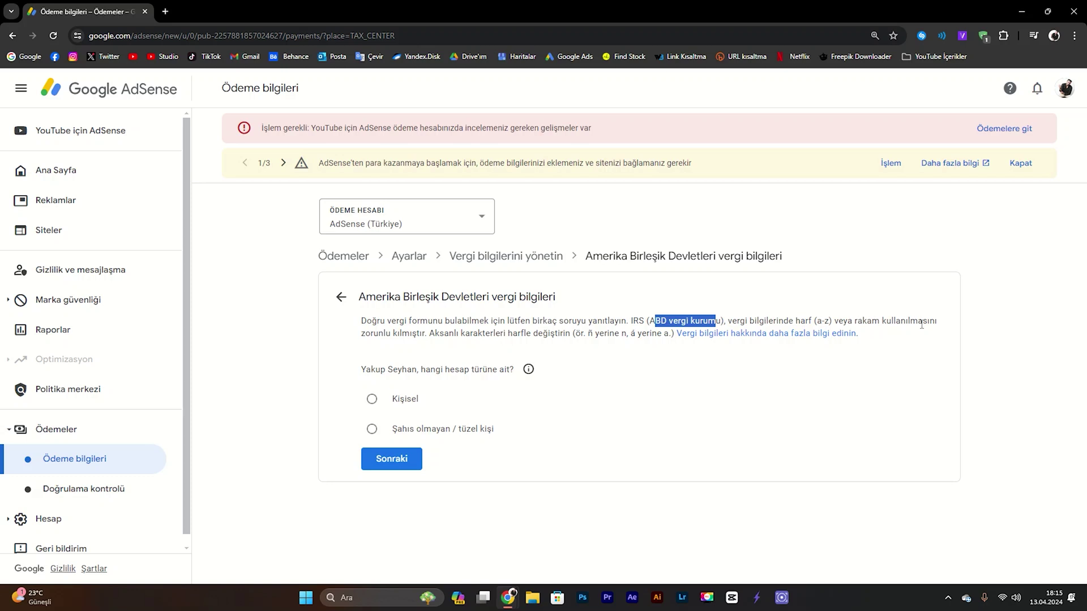
left_click_drag(367, 338, 413, 334)
left_click(495, 334)
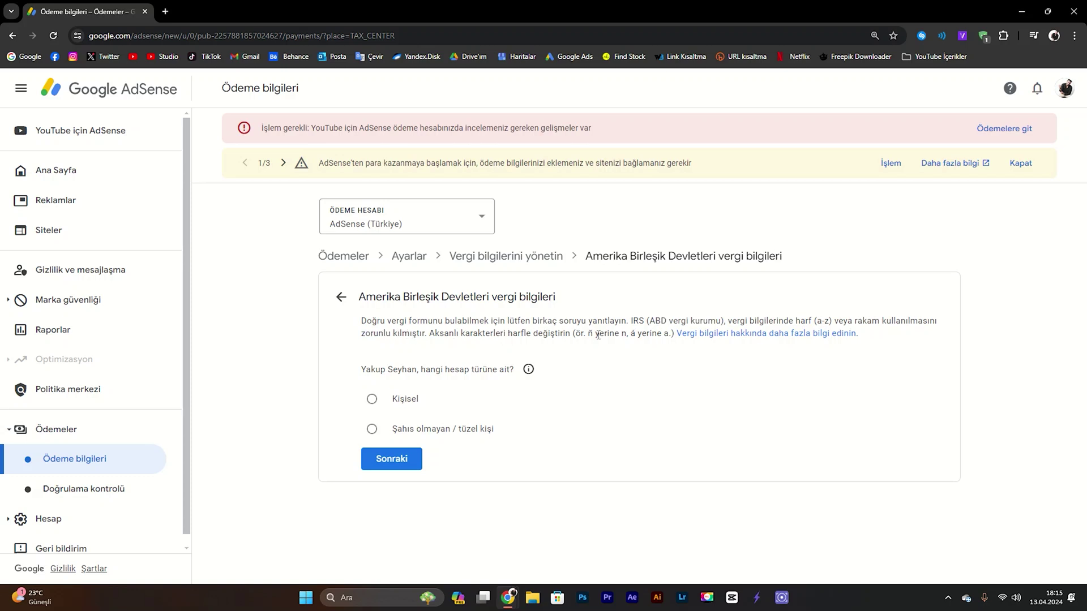
left_click_drag(608, 334, 659, 336)
left_click_drag(584, 321, 660, 333)
left_click(661, 333)
left_click(405, 400)
left_click(396, 459)
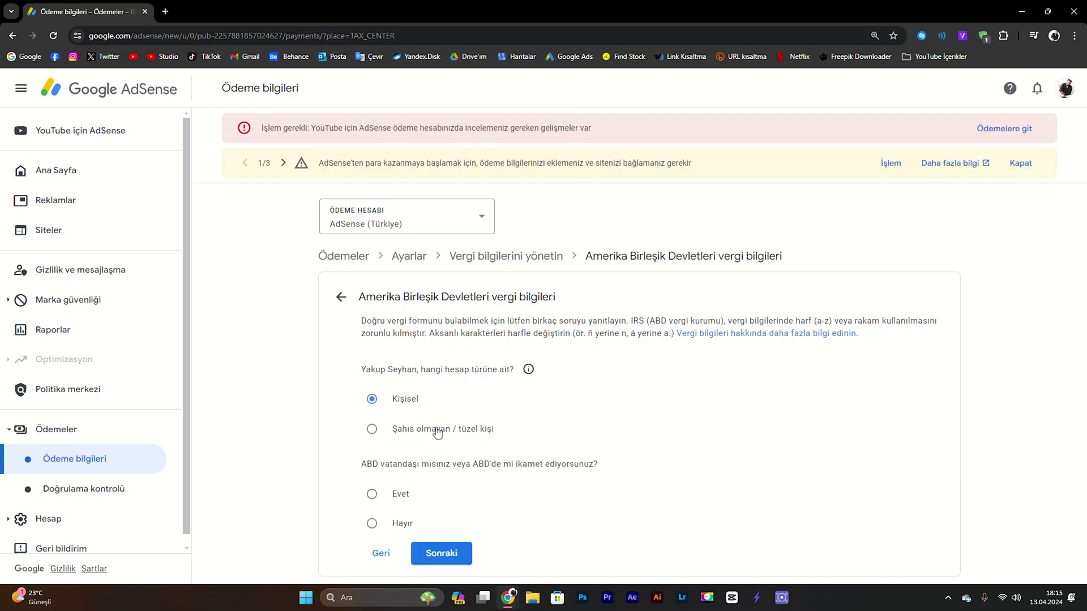
left_click_drag(358, 465, 653, 474)
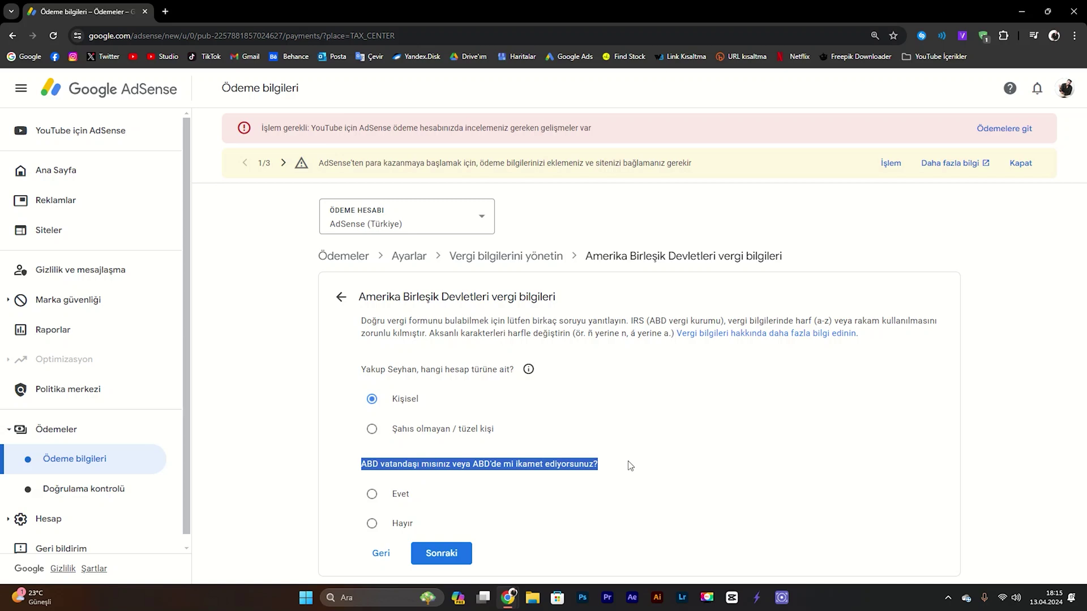
left_click(412, 522)
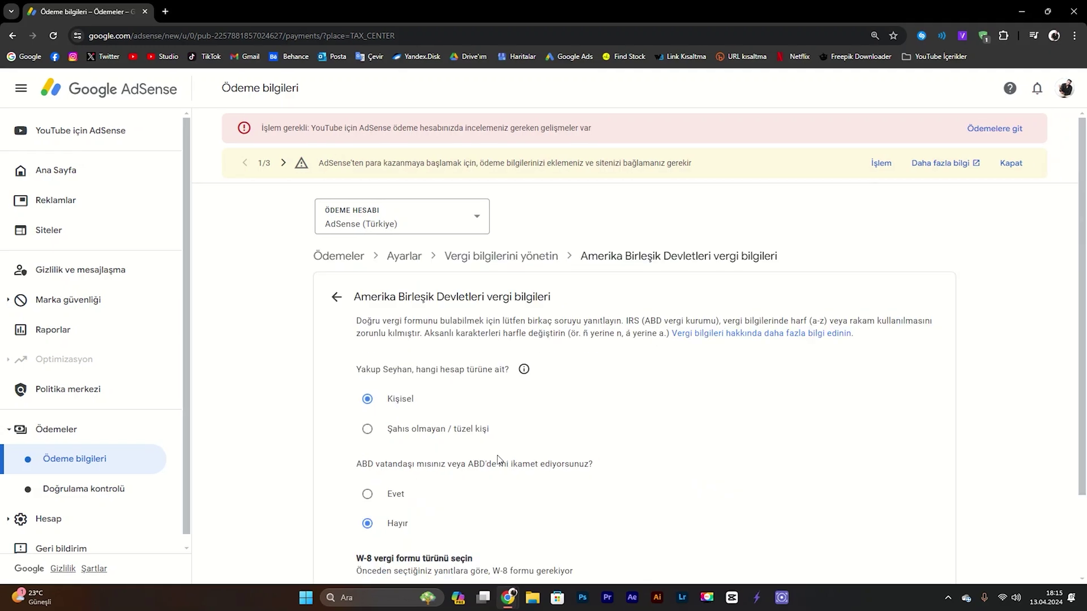
Choose W-8BEN as the W-8 tax form type and proceed to that form.
scroll(501, 456, "down", 3)
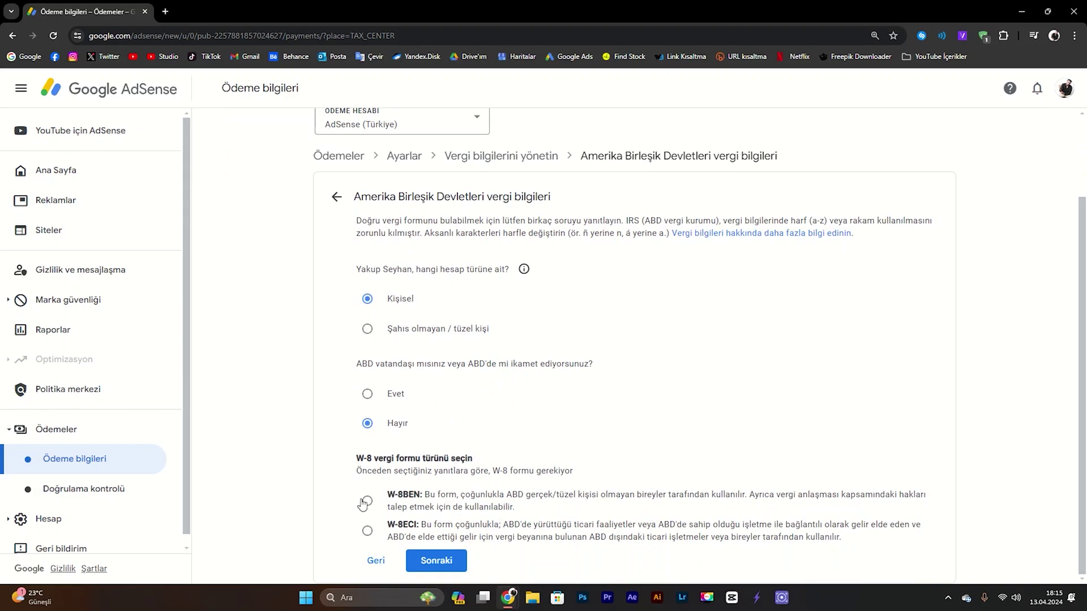
left_click(367, 501)
left_click_drag(354, 459, 617, 473)
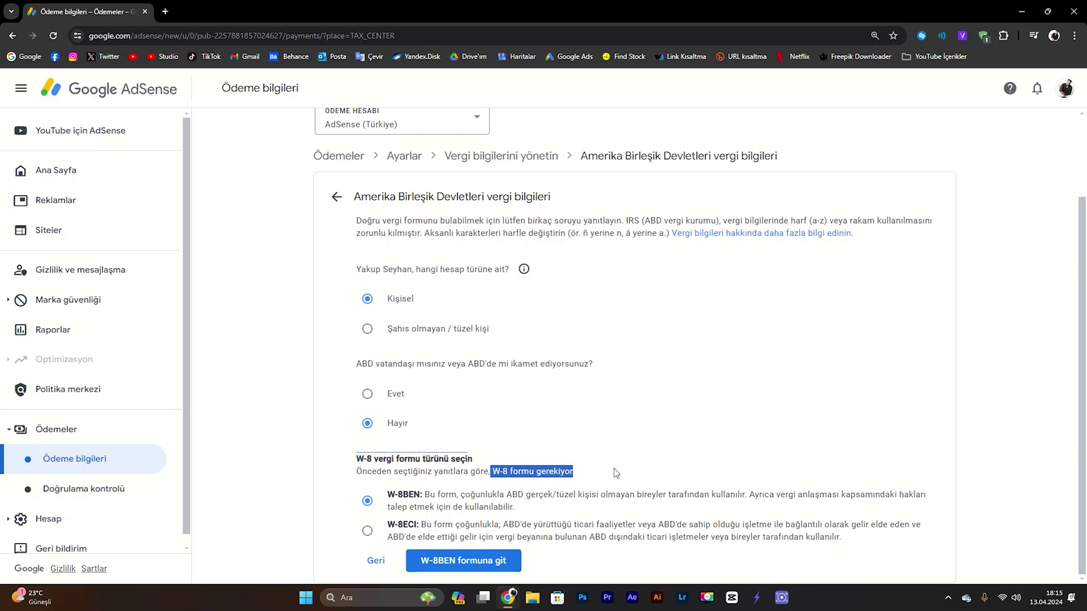
left_click(616, 472)
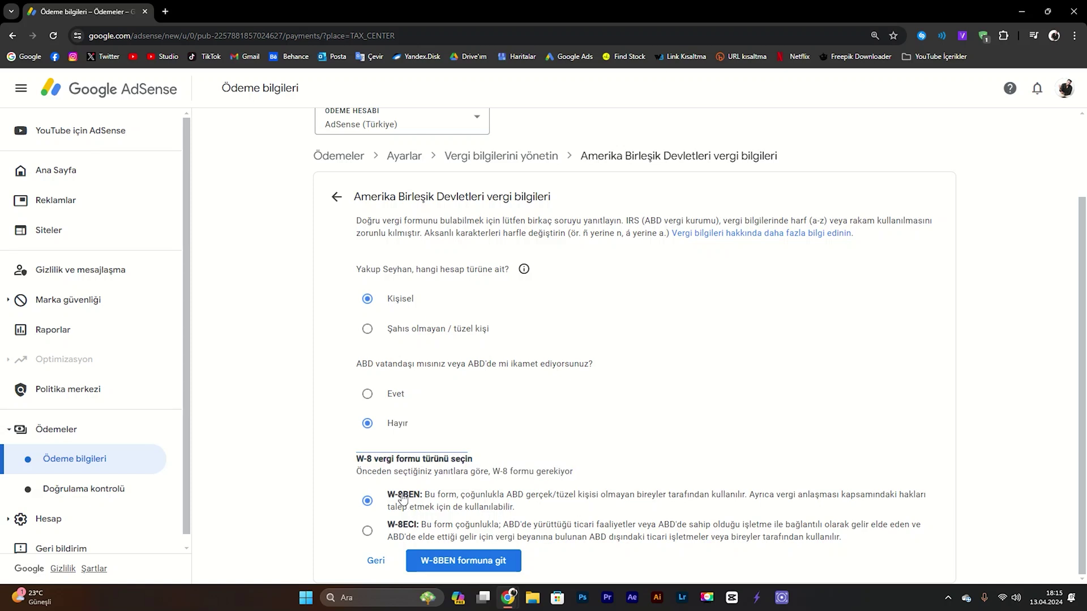
left_click_drag(525, 496, 725, 499)
left_click(735, 501)
left_click_drag(465, 498, 869, 505)
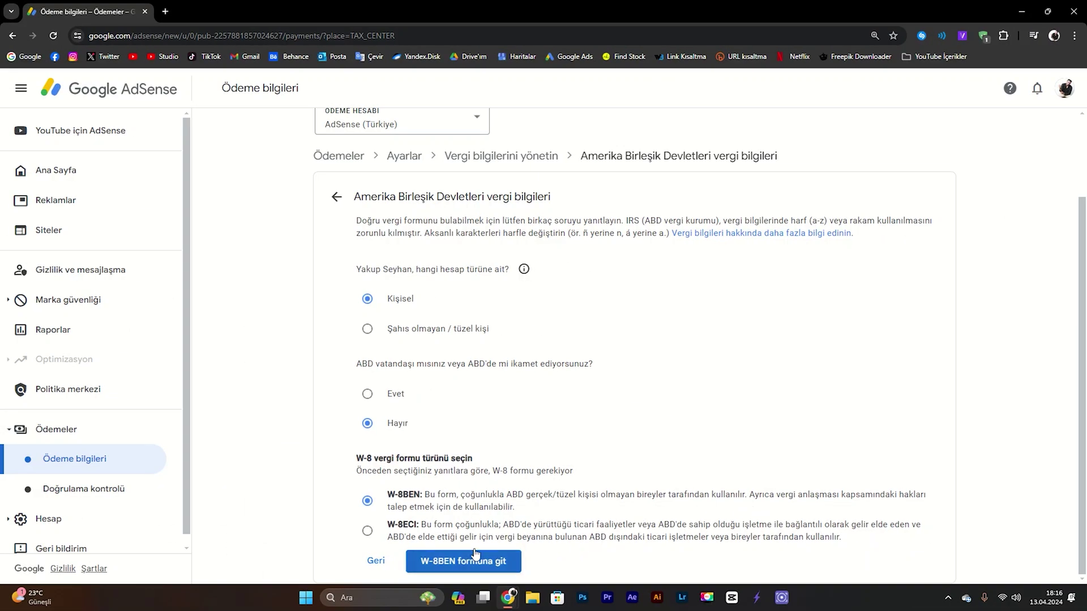
left_click(474, 557)
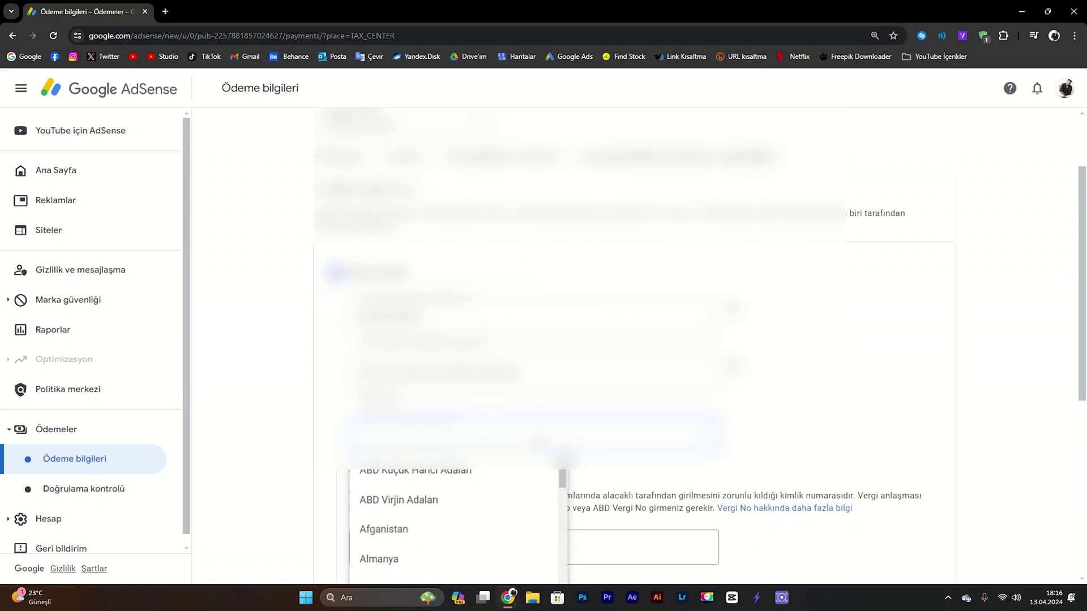
Set the country/region in the tax identity section to Türkiye and complete the section with the optional tax numbers left empty.
scroll(458, 509, "down", 10)
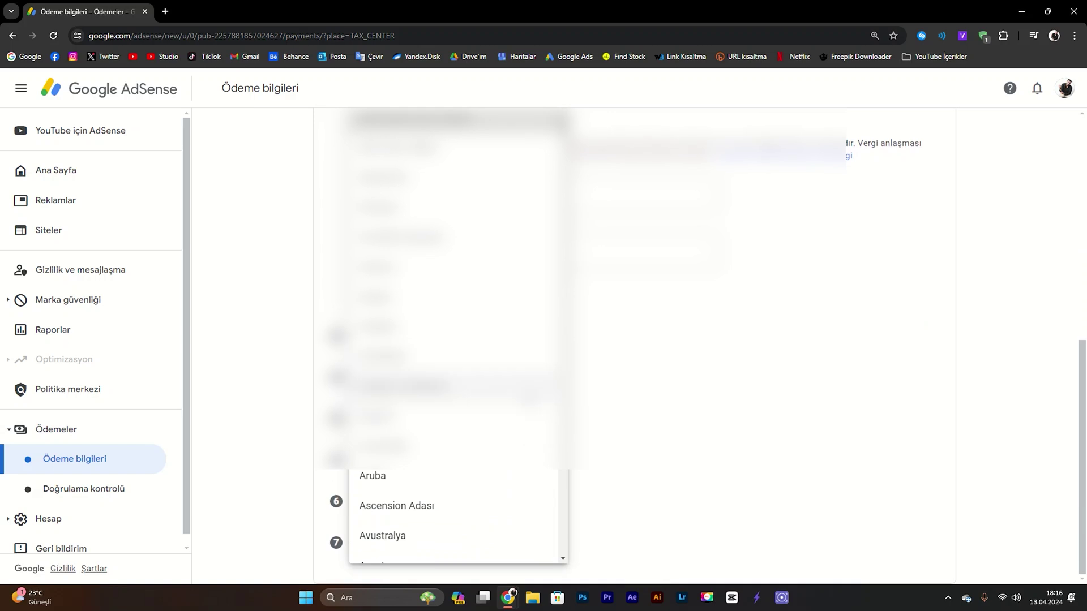
key("t")
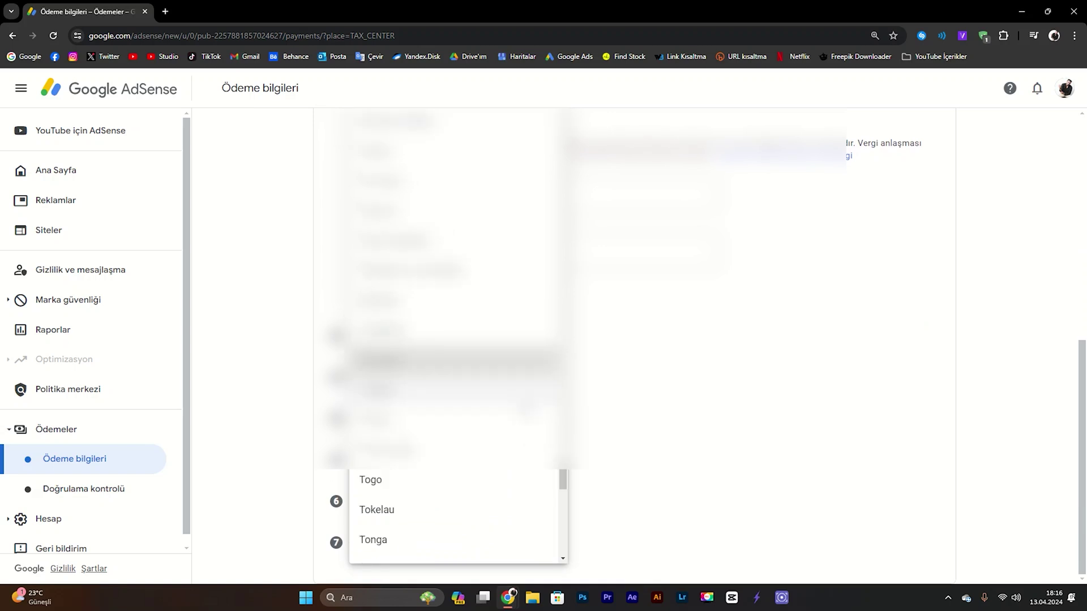
scroll(459, 515, "down", 5)
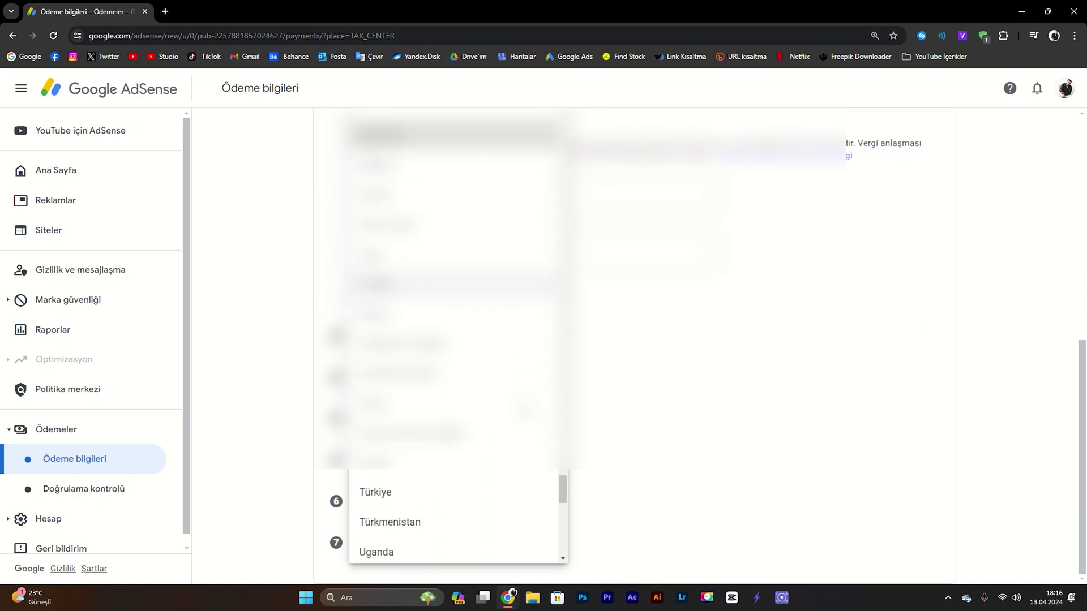
left_click(396, 494)
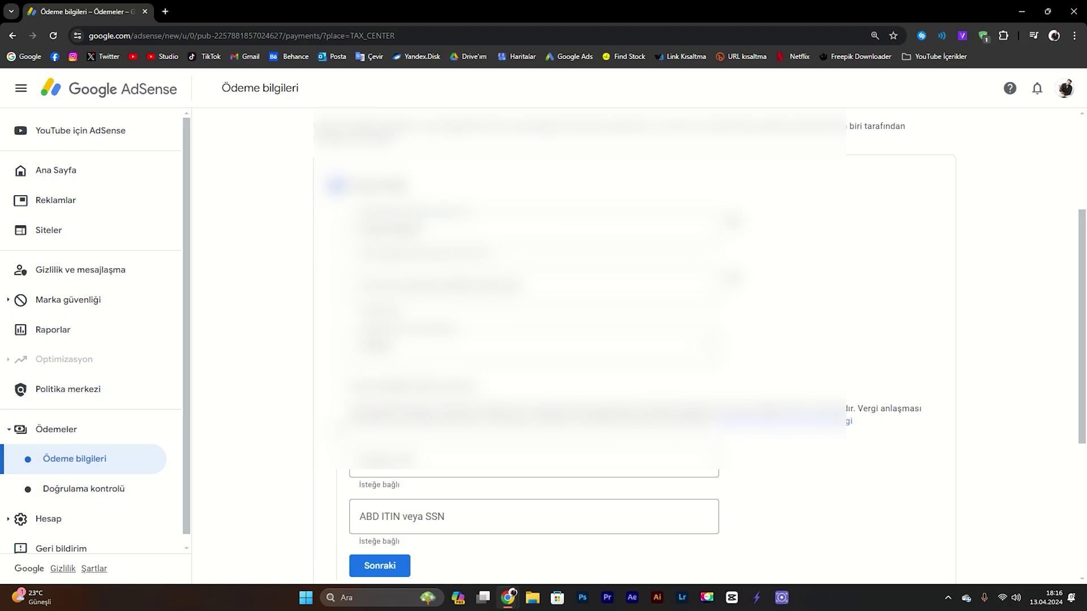
scroll(566, 340, "down", 1)
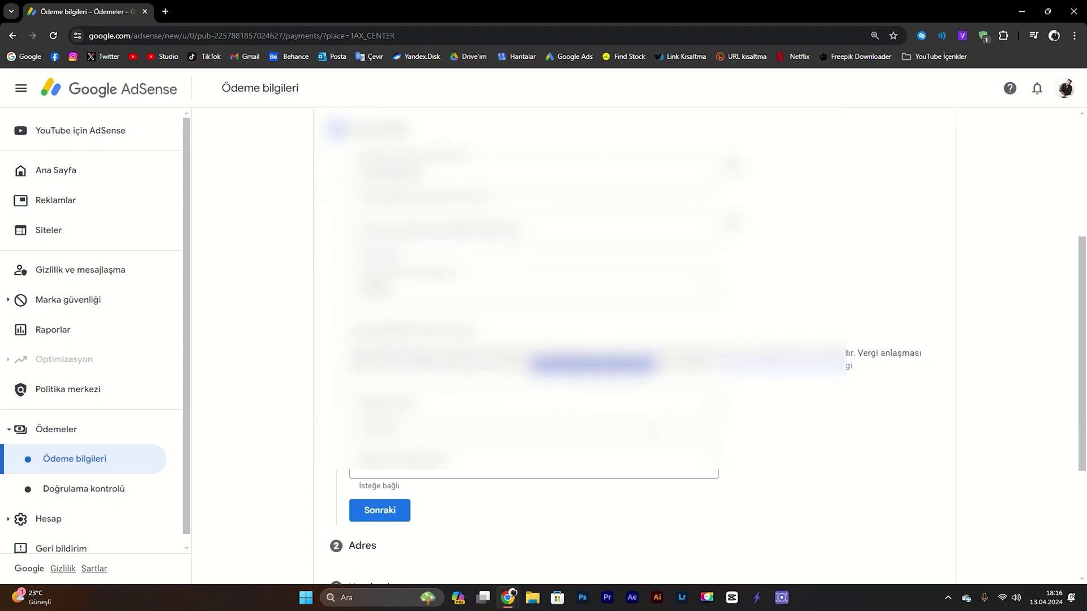
scroll(566, 339, "down", 1)
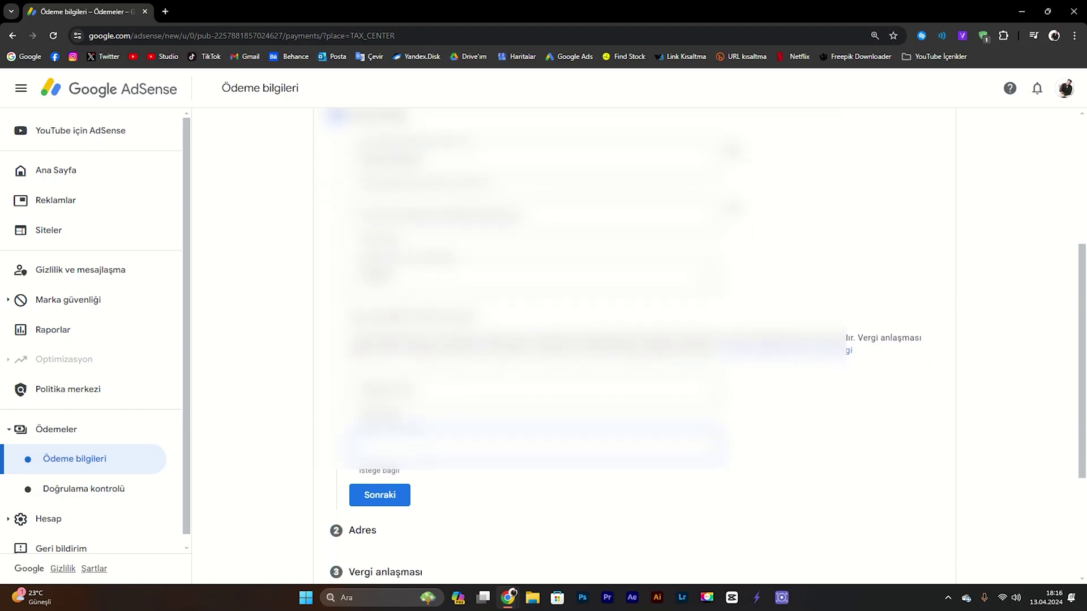
left_click(380, 495)
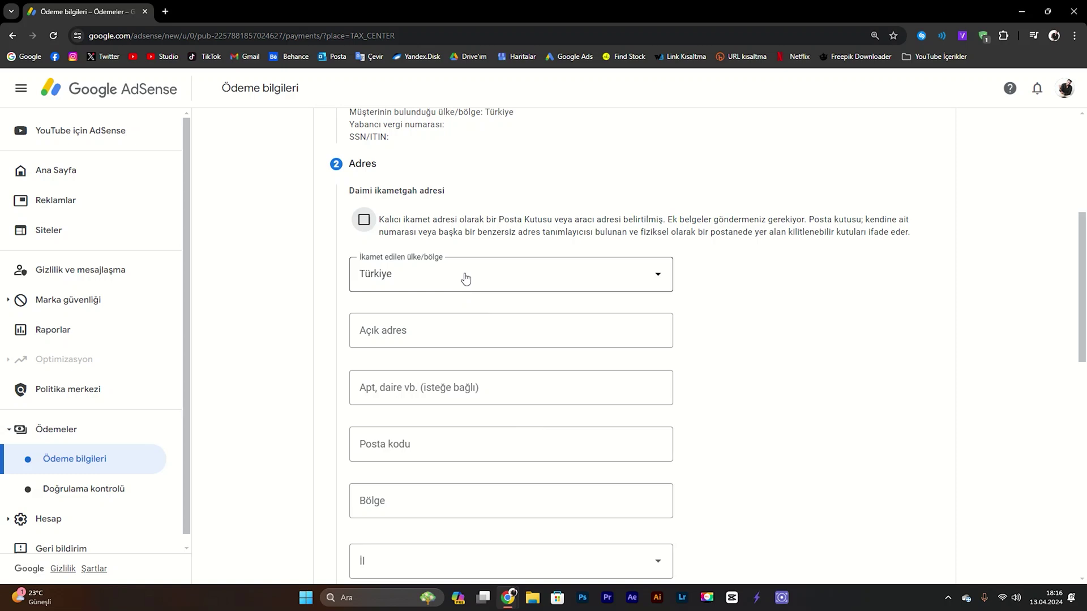
Fill in the permanent residence address with postal code, district and province, and submit it with the mailing address marked as the same.
left_click(466, 277)
left_click(505, 332)
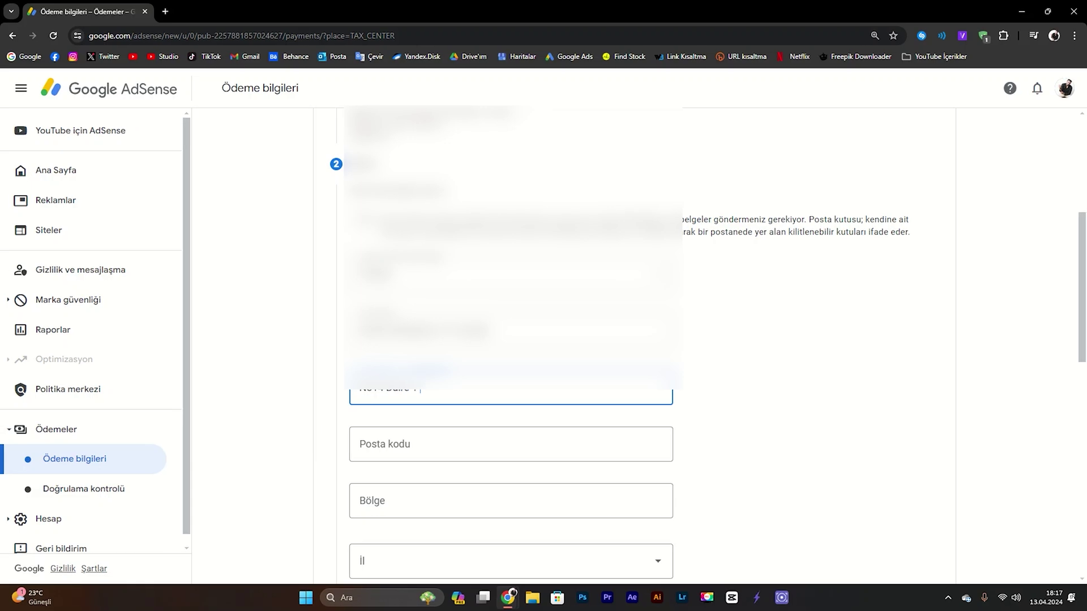
left_click(433, 429)
type("07600")
scroll(558, 439, "down", 1)
left_click(558, 440)
left_click(623, 480)
scroll(619, 455, "down", 2)
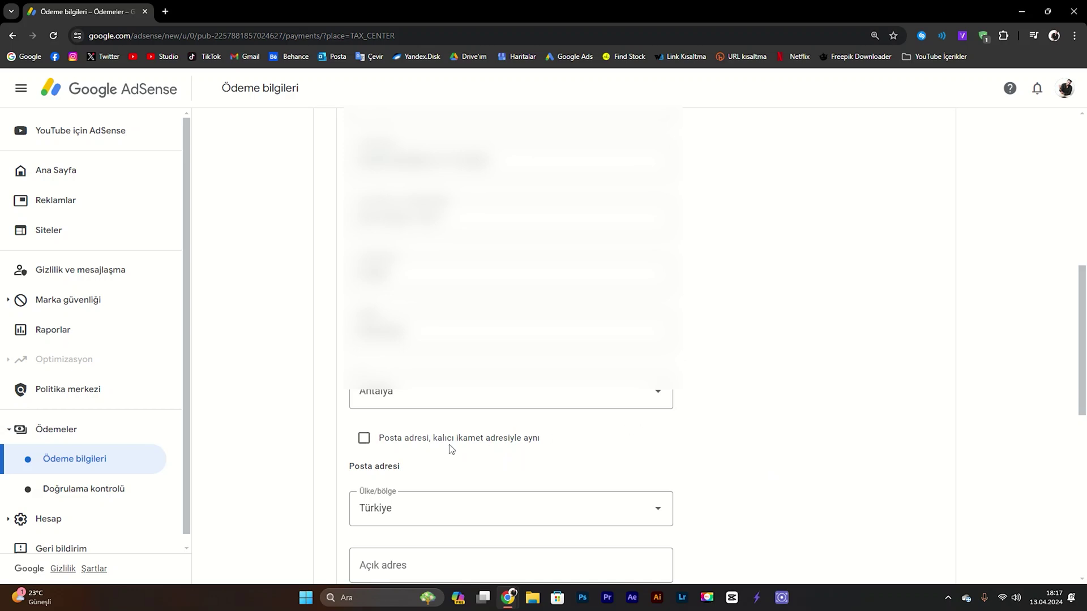
left_click(364, 440)
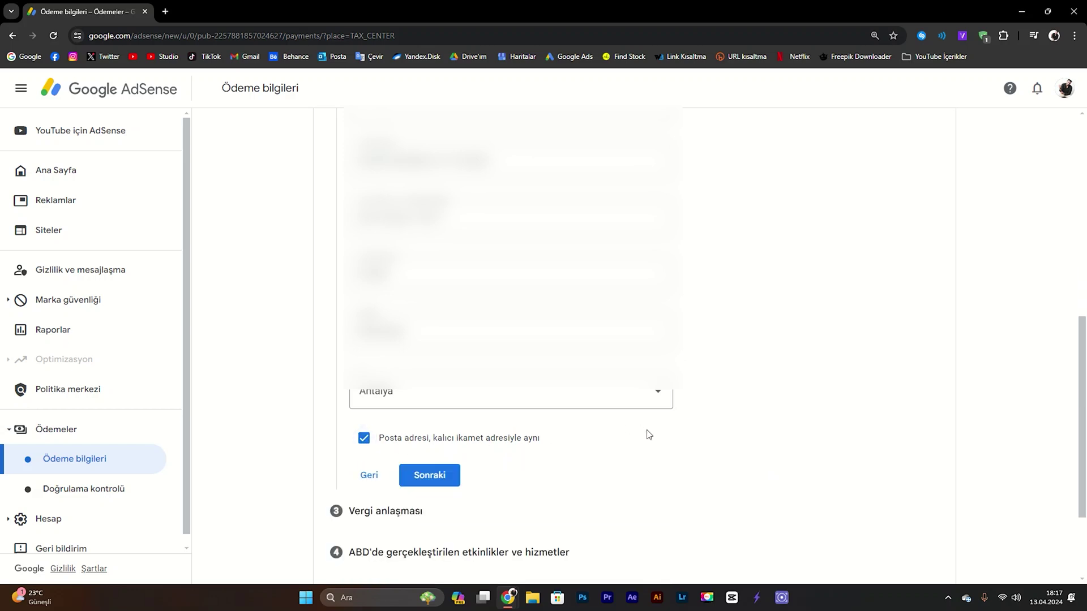
left_click(450, 475)
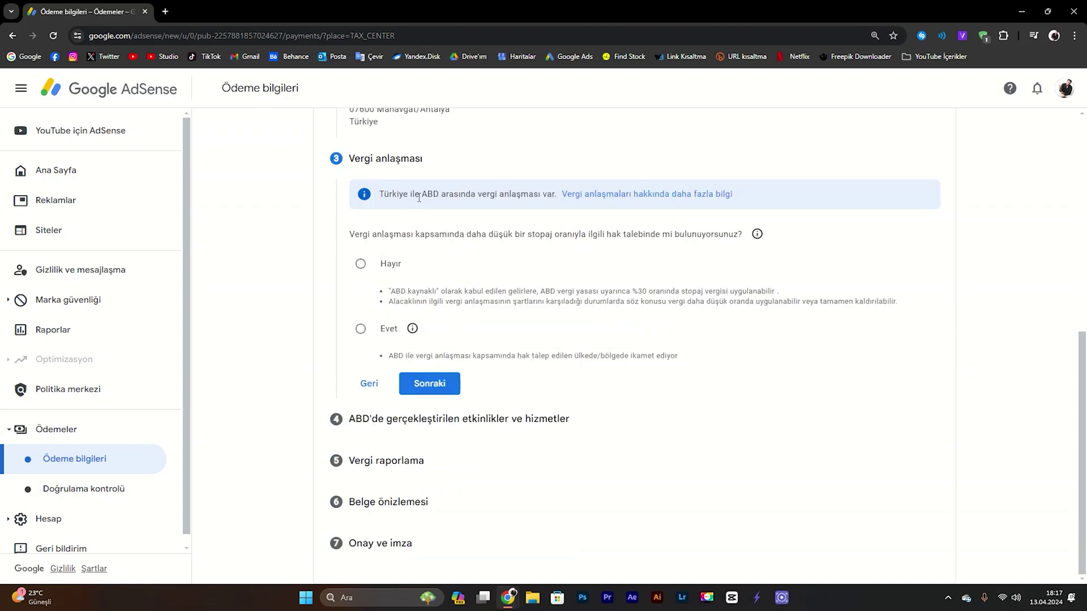
Answer Hayır to claiming a reduced treaty withholding rate and Evet to having performed activities or services for Google in the US.
left_click(360, 264)
left_click(448, 389)
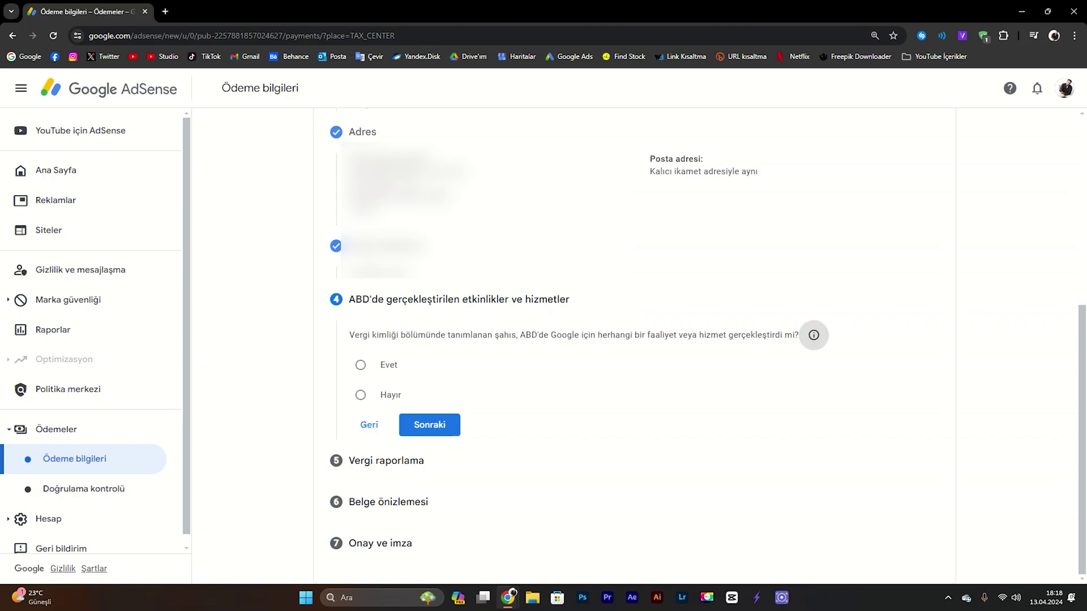
left_click_drag(615, 334, 694, 333)
left_click_drag(361, 339, 795, 334)
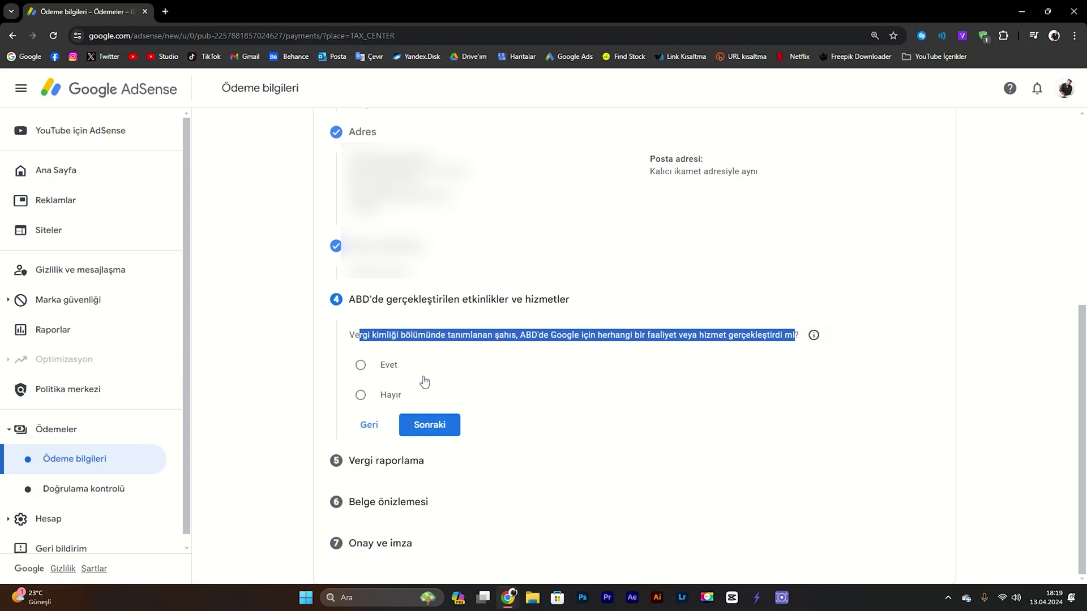
left_click(385, 368)
left_click(445, 425)
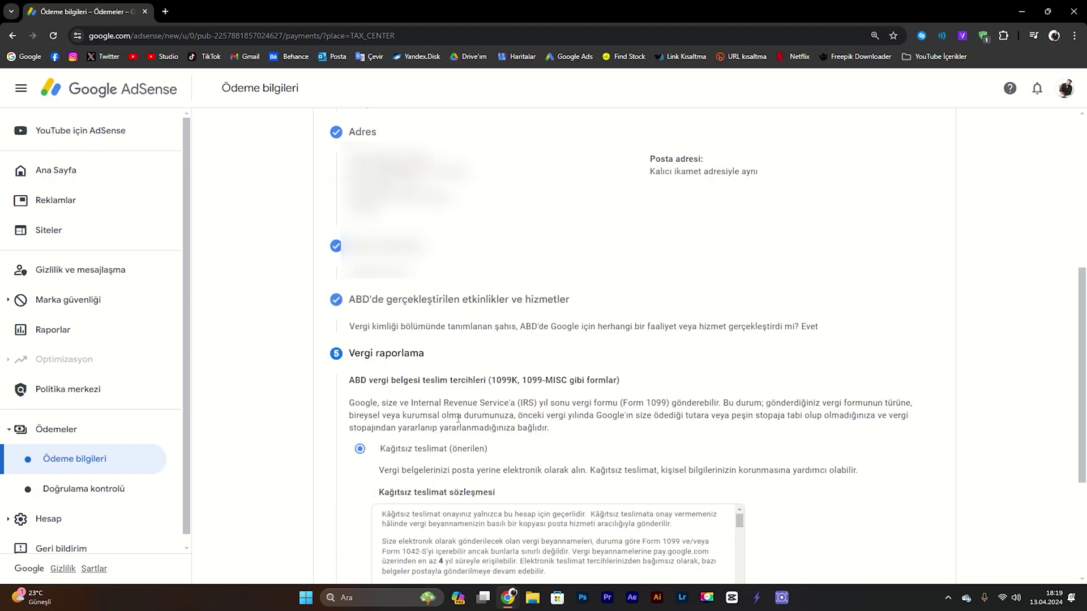
Keep Kağıtsız teslimat as the tax document delivery preference and accept its paperless delivery agreement.
scroll(485, 391, "down", 3)
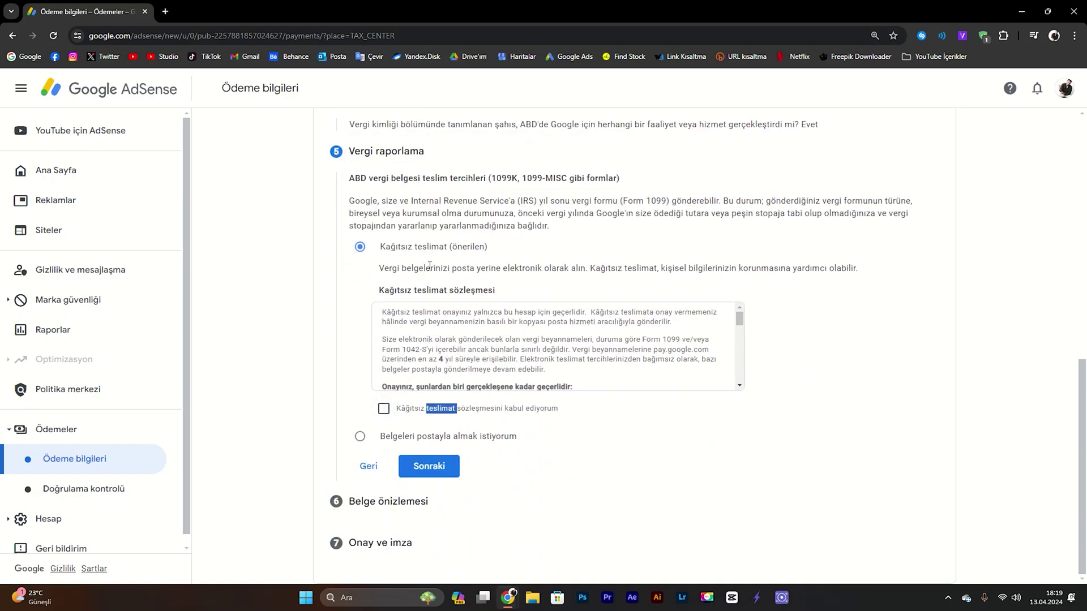
left_click(401, 267)
left_click(383, 410)
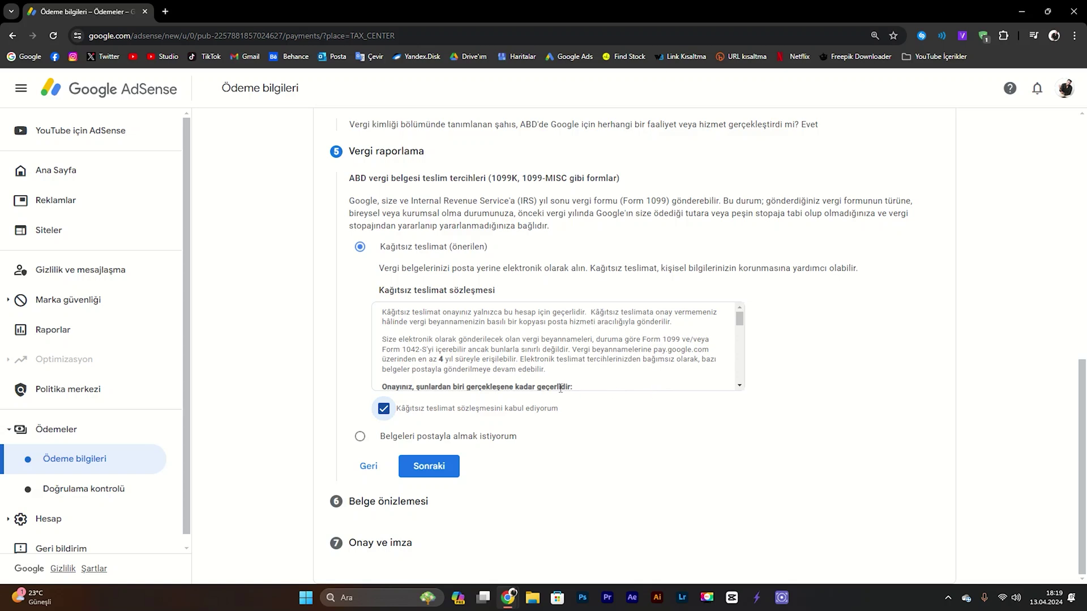
Complete the Vergi raporlama section with Kağıtsız teslimat selected as the delivery preference.
left_click(360, 437)
left_click(385, 387)
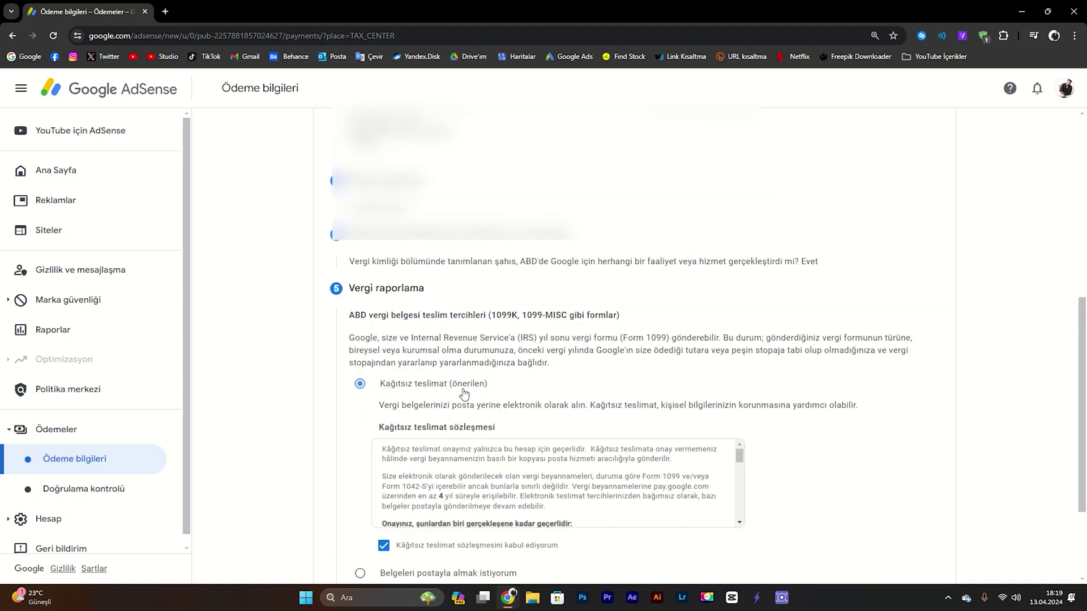
scroll(566, 419, "down", 3)
left_click(429, 468)
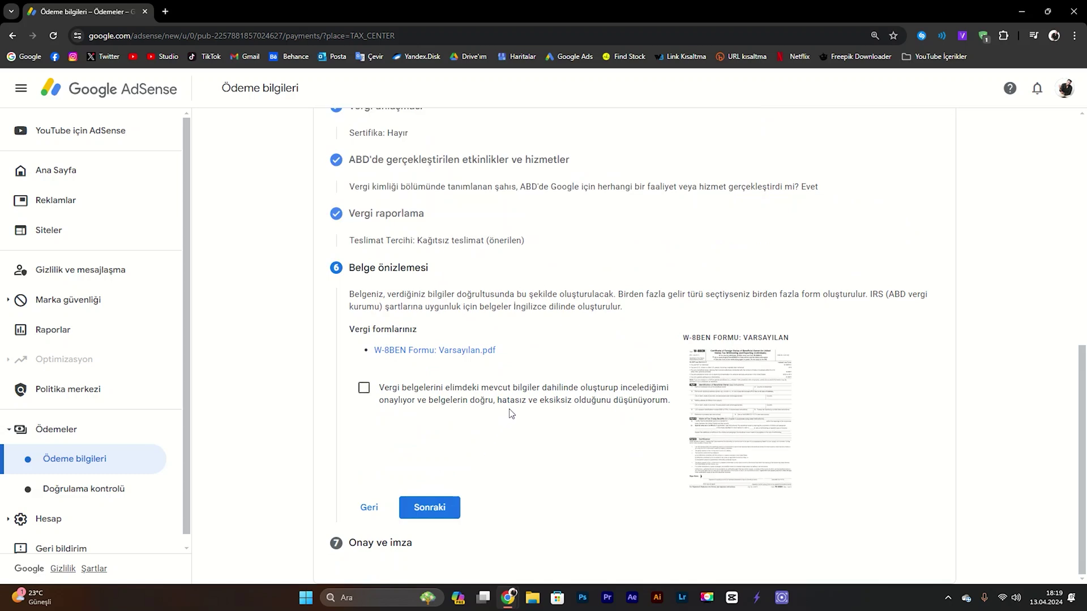
Download the generated W-8BEN PDF, open it for review and close it again.
left_click(445, 352)
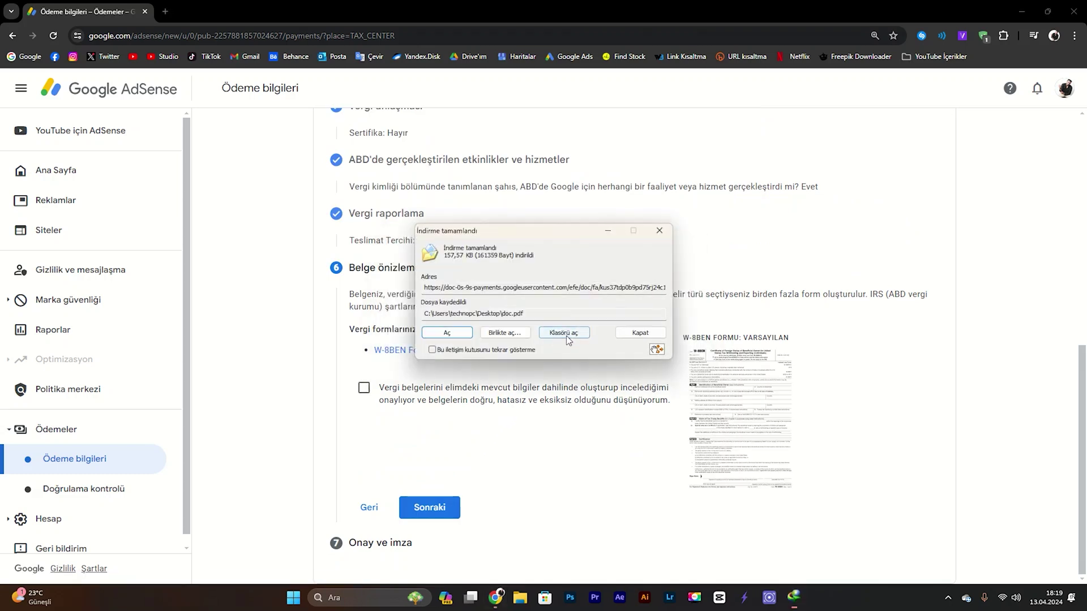
left_click(447, 334)
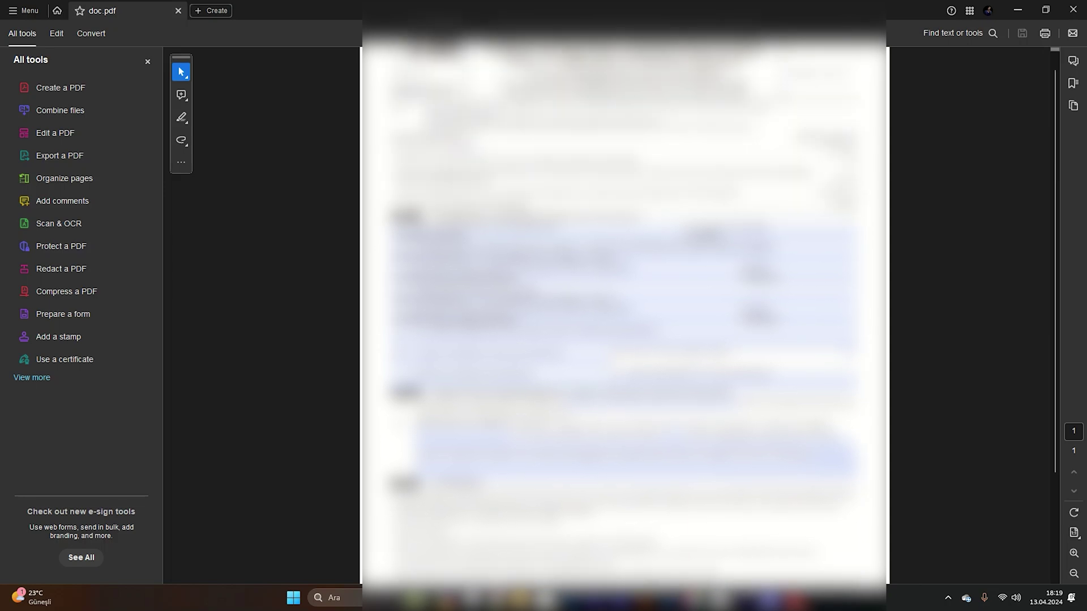
key("alt+F4")
Confirm in Belge önizlemesi that the tax documents were reviewed and are correct, and complete the section.
left_click_drag(397, 388, 450, 388)
left_click_drag(535, 389, 658, 390)
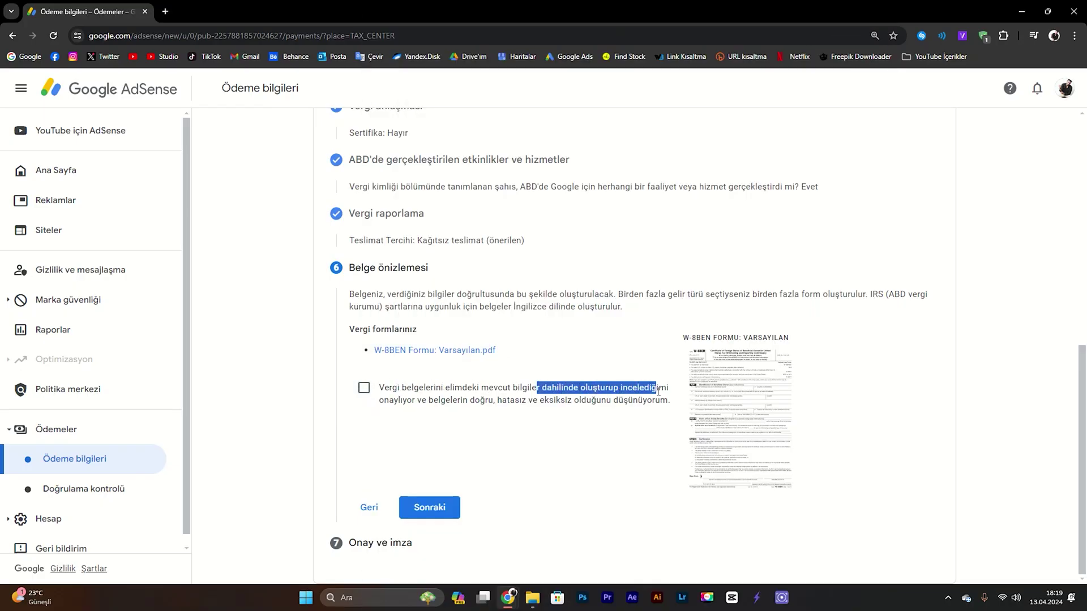
left_click_drag(408, 404, 644, 401)
left_click(364, 388)
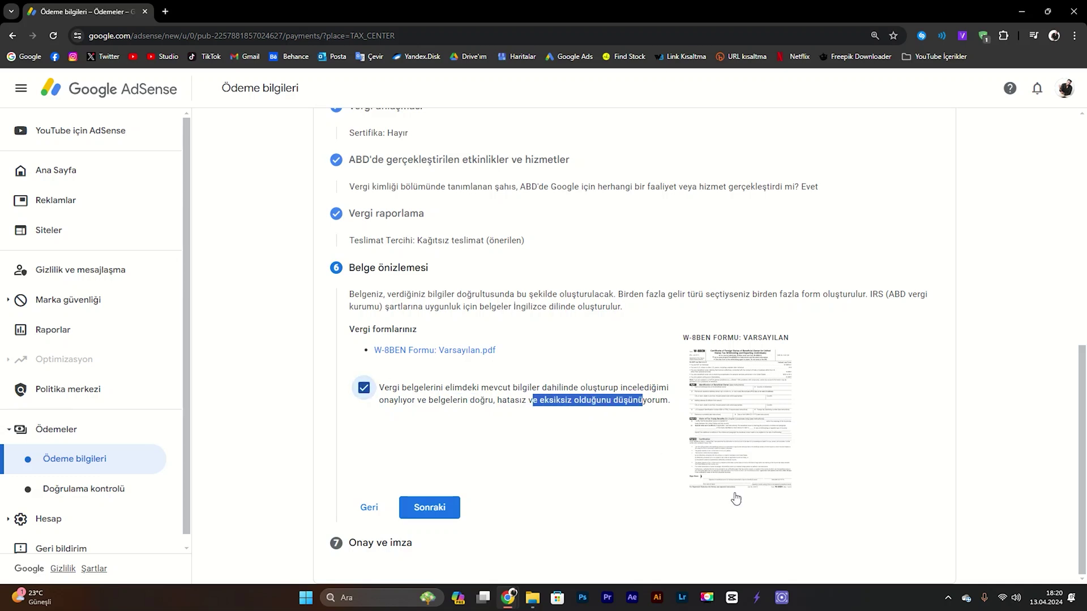
left_click(430, 508)
Accept the perjury declaration, leave the unchanged-status affidavit unchecked, and submit the form with the beneficial owner confirmation set to Evet.
scroll(496, 291, "down", 3)
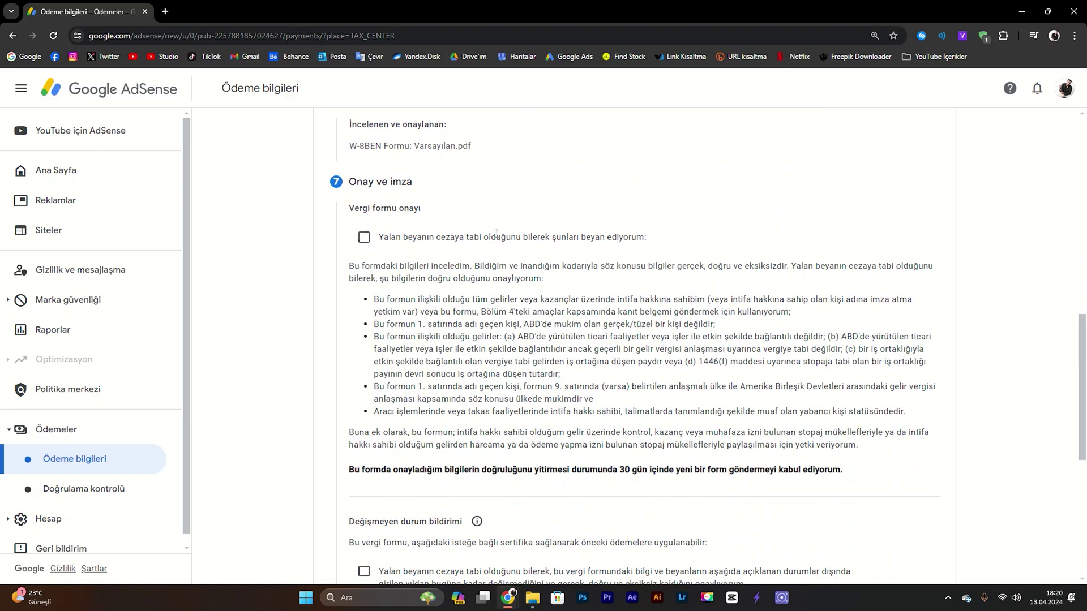
left_click(417, 233)
scroll(431, 311, "down", 2)
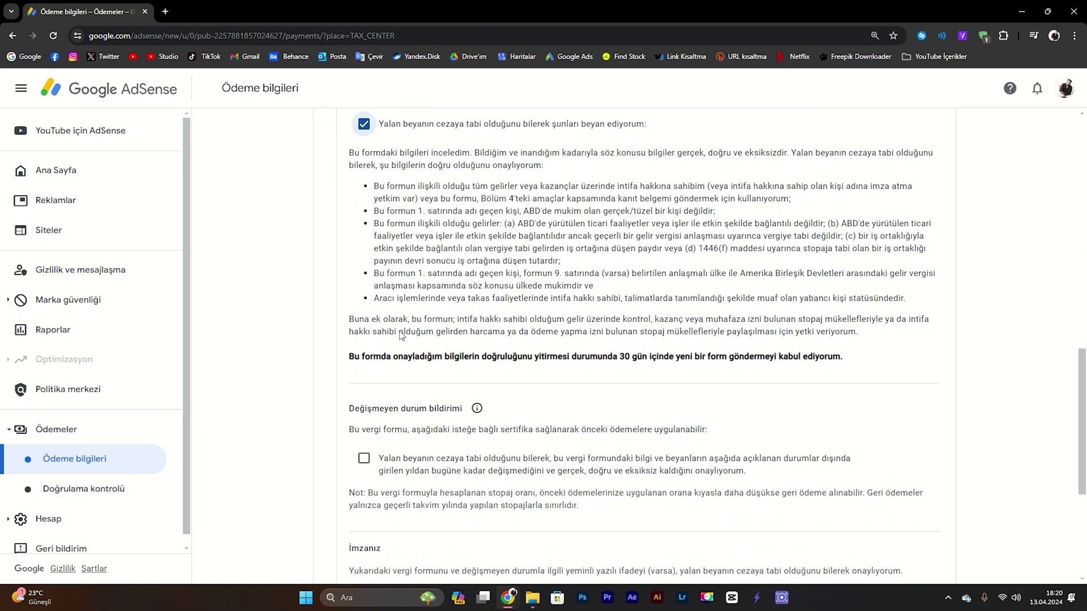
scroll(443, 386, "down", 5)
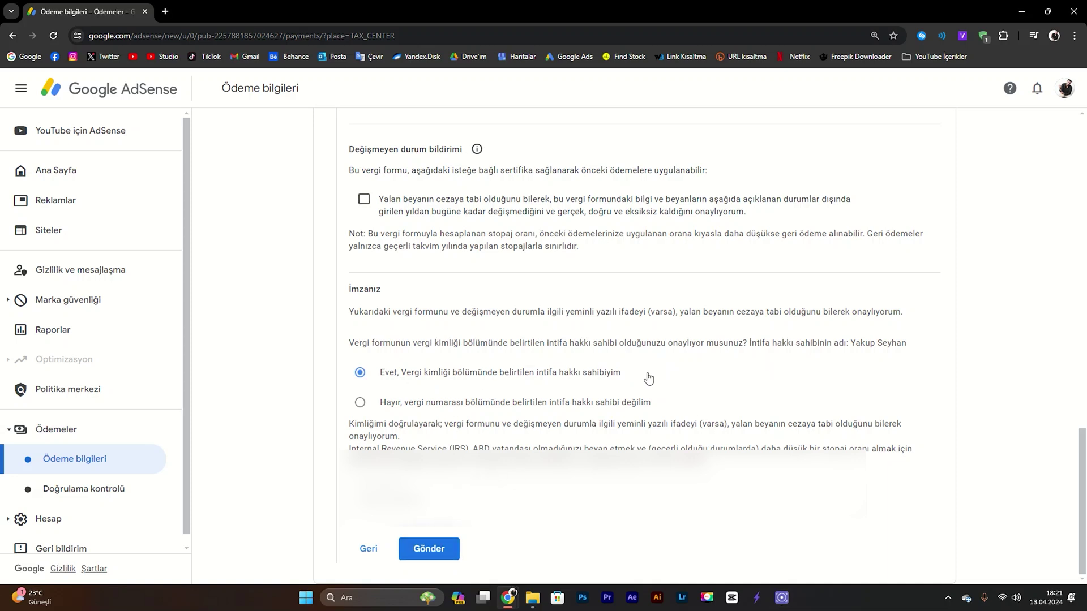
left_click(428, 548)
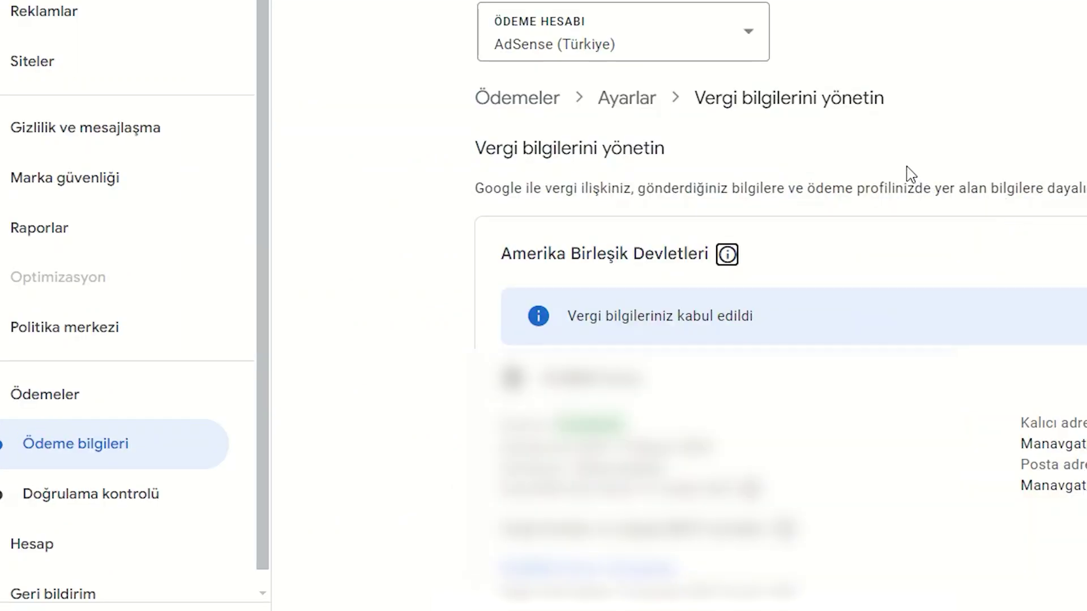
Examine the statuses and submission dates of the Amerika Birleşik Devletleri, İrlanda and Vergi mükellefiyeti tax information.
scroll(906, 175, "down", 2)
left_click_drag(567, 331, 662, 335)
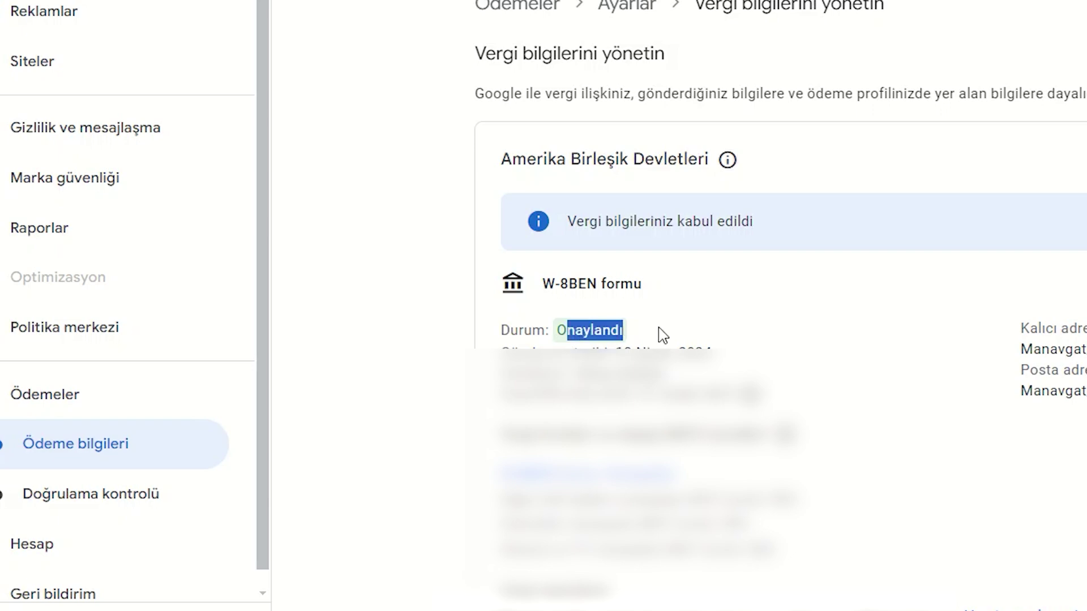
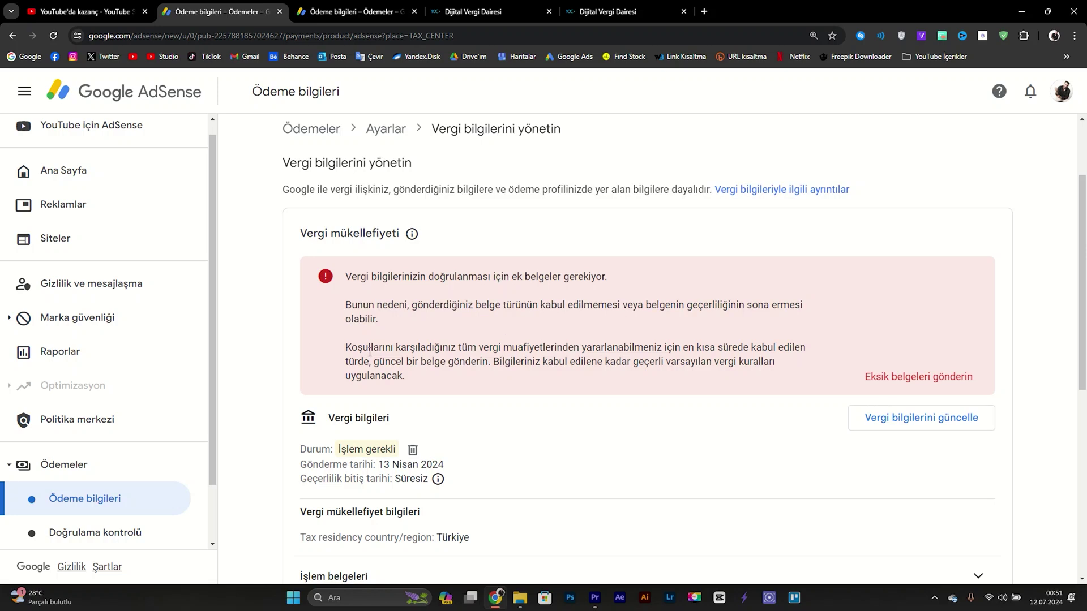
left_click(681, 360)
scroll(682, 359, "down", 4)
scroll(682, 359, "down", 3)
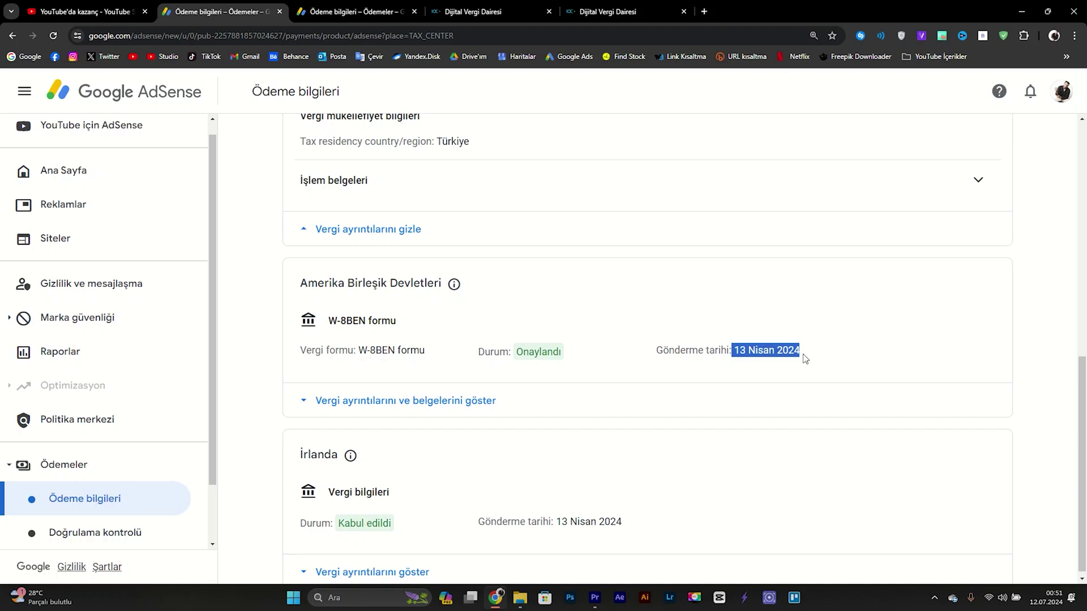
scroll(588, 357, "down", 1)
left_click_drag(556, 516, 634, 521)
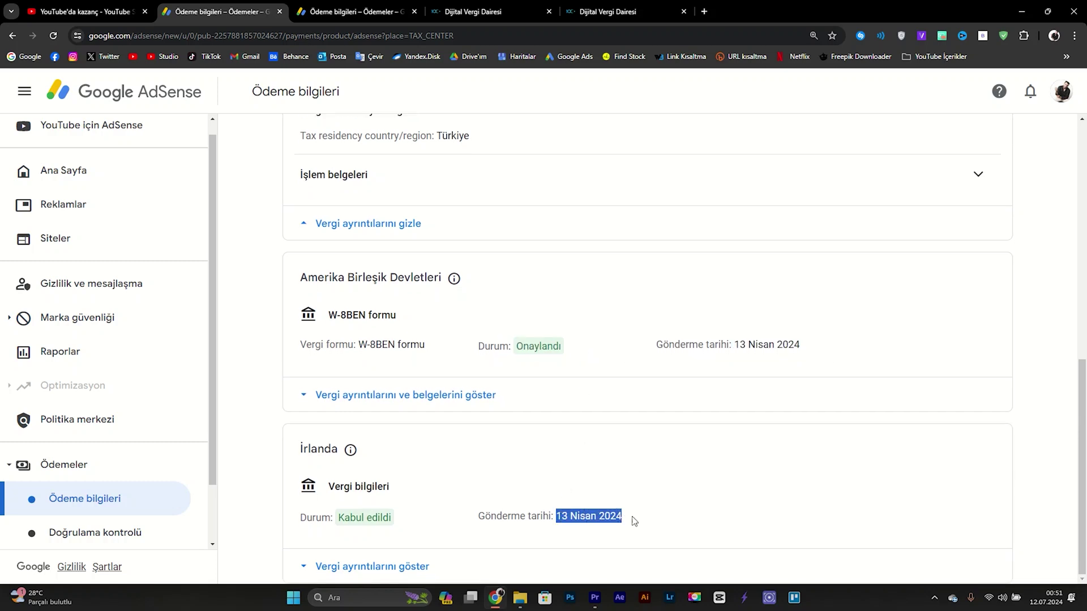
scroll(358, 486, "up", 7)
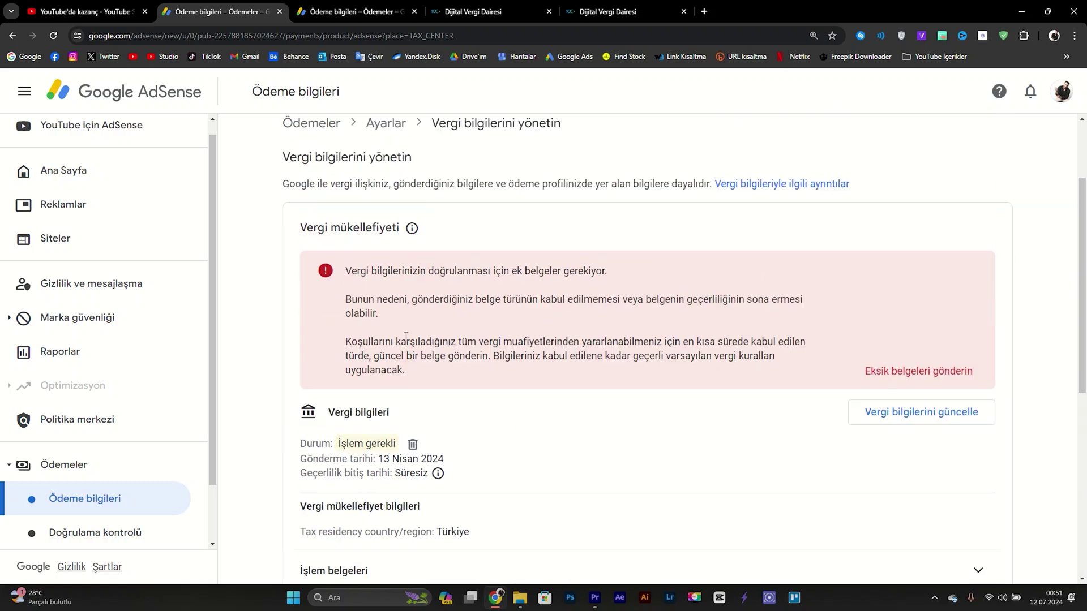
left_click_drag(302, 228, 398, 228)
left_click(411, 229)
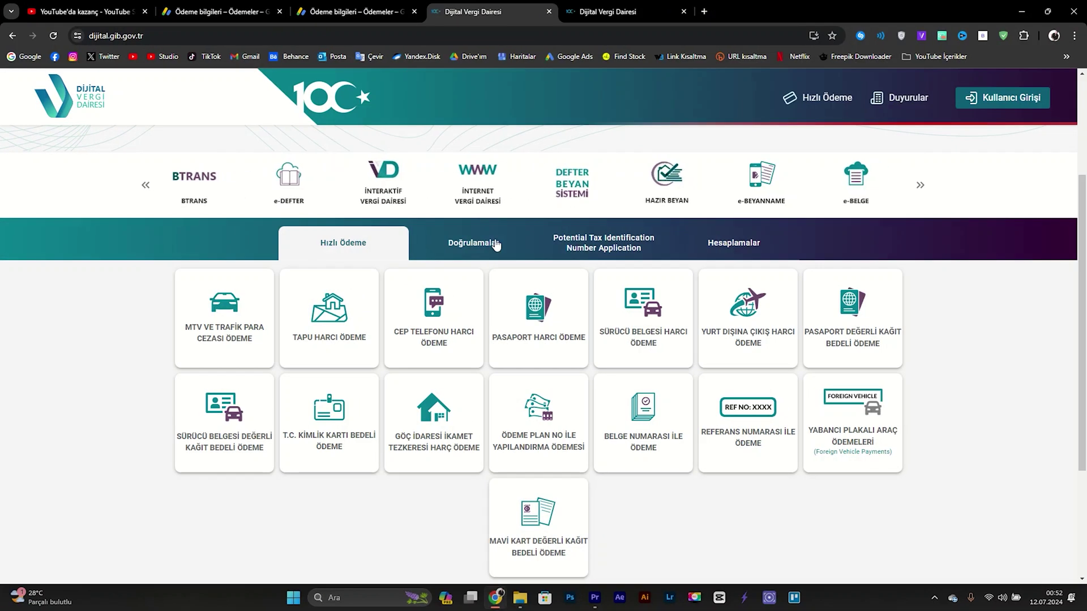
Open İnteraktif Vergi Dairesi from the Dijital Vergi Dairesi home page, view the login page's sign-in fields and close that page.
scroll(623, 203, "up", 2)
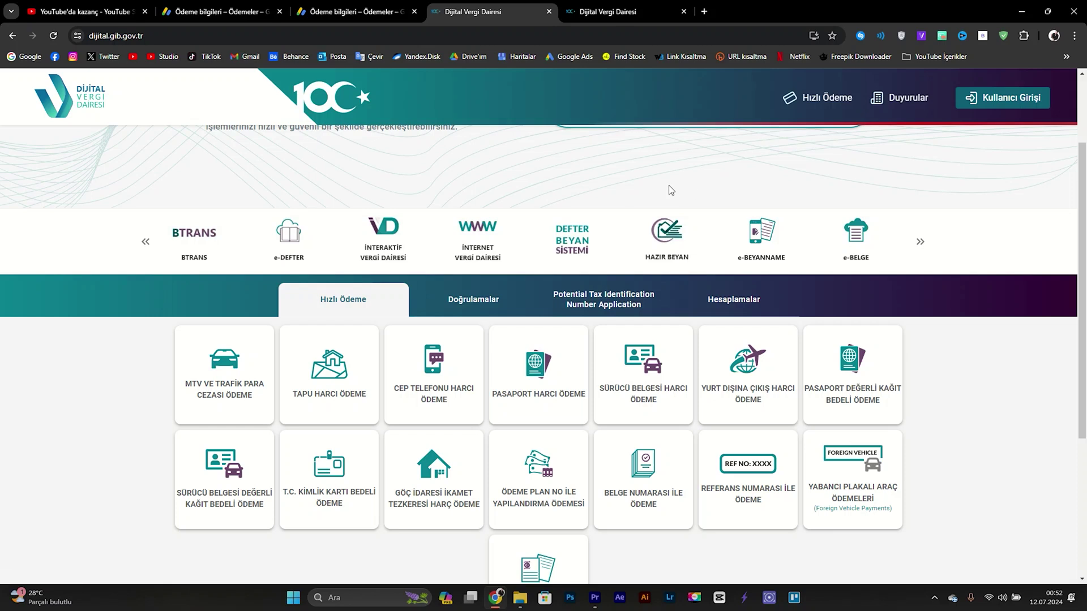
scroll(596, 189, "up", 1)
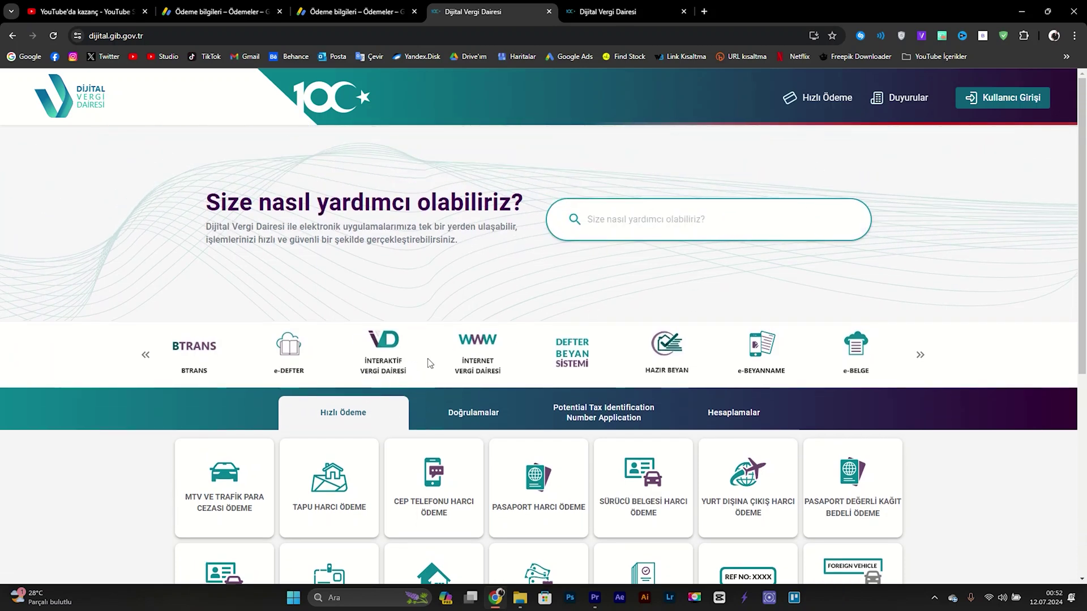
left_click(383, 357)
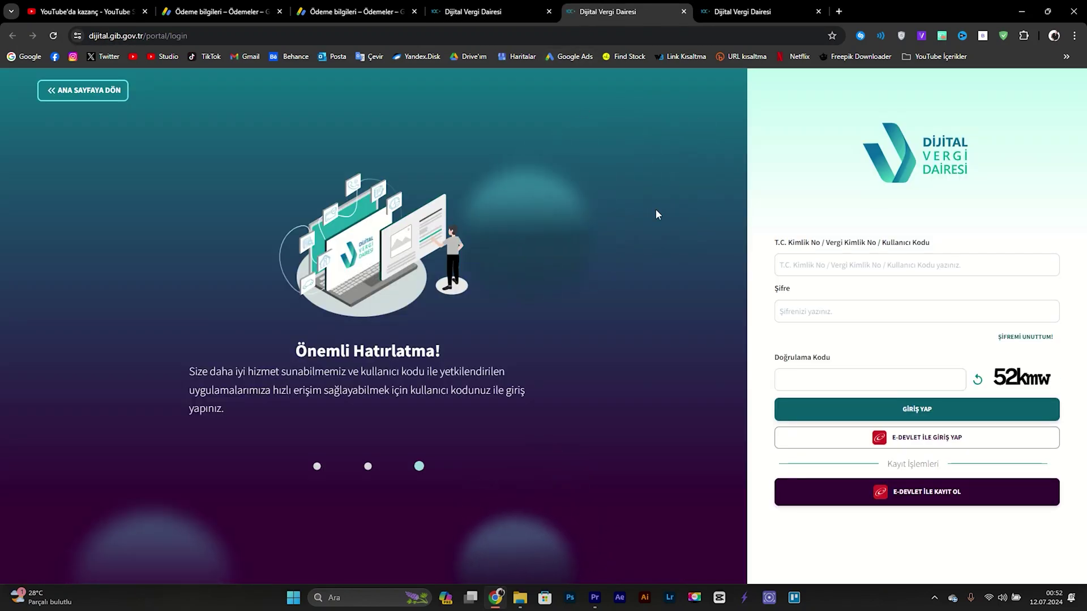
left_click(955, 265)
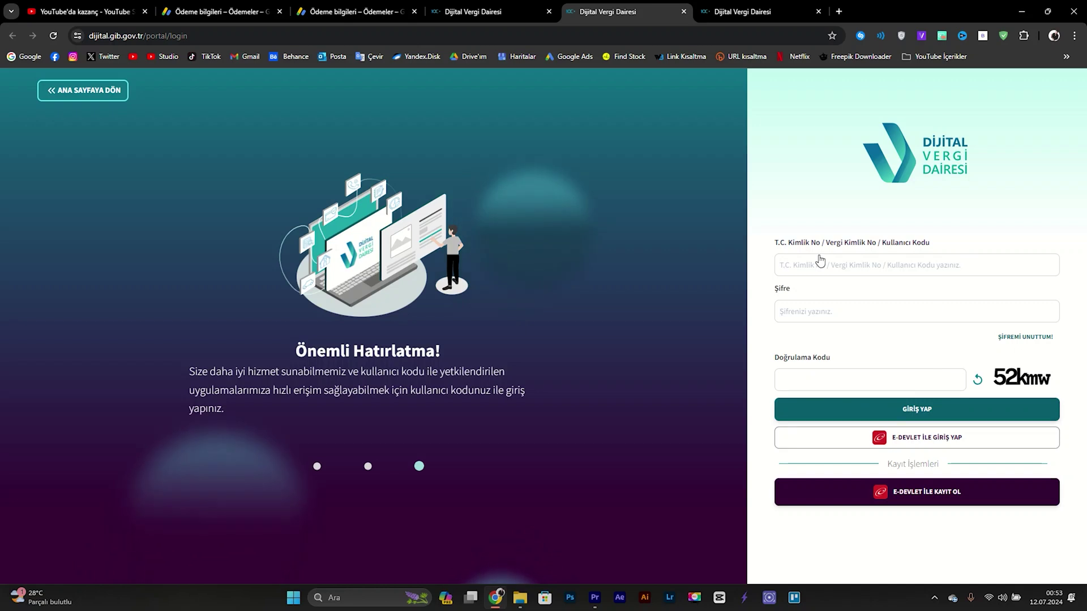
middle_click(627, 4)
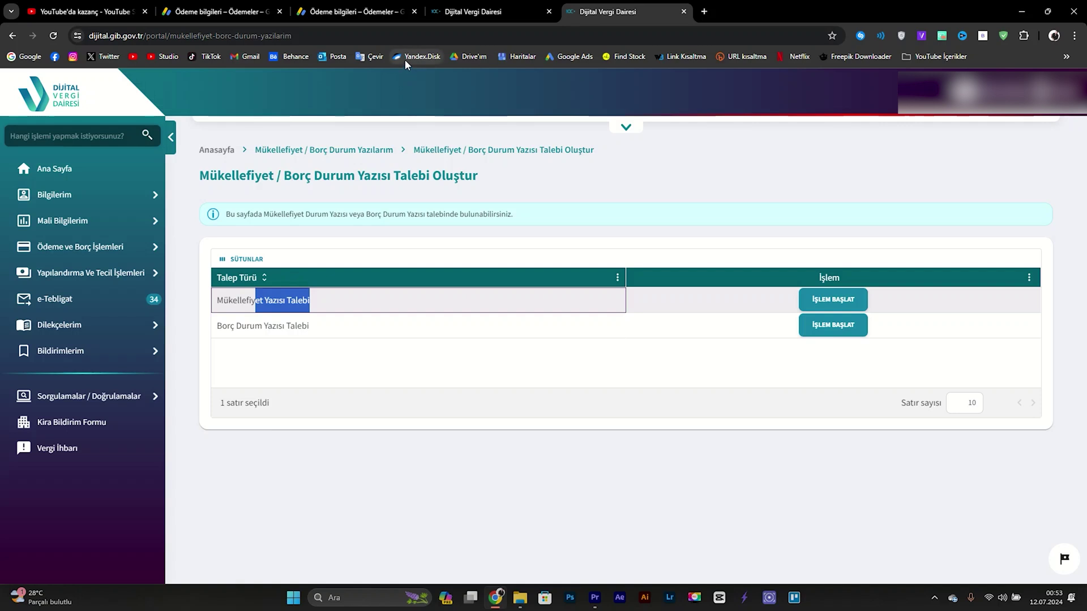
Search the Dijital Vergi Dairesi operations for "mükell" to locate the Mükellefiyet / Borç Durum Yazılarım page.
left_click_drag(380, 176, 224, 176)
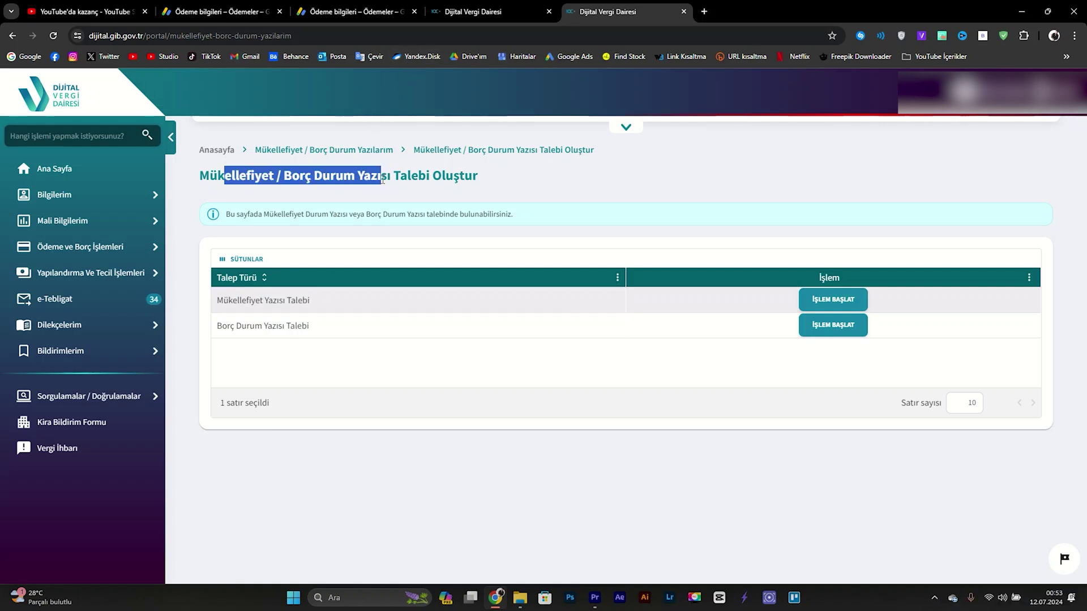
left_click(115, 133)
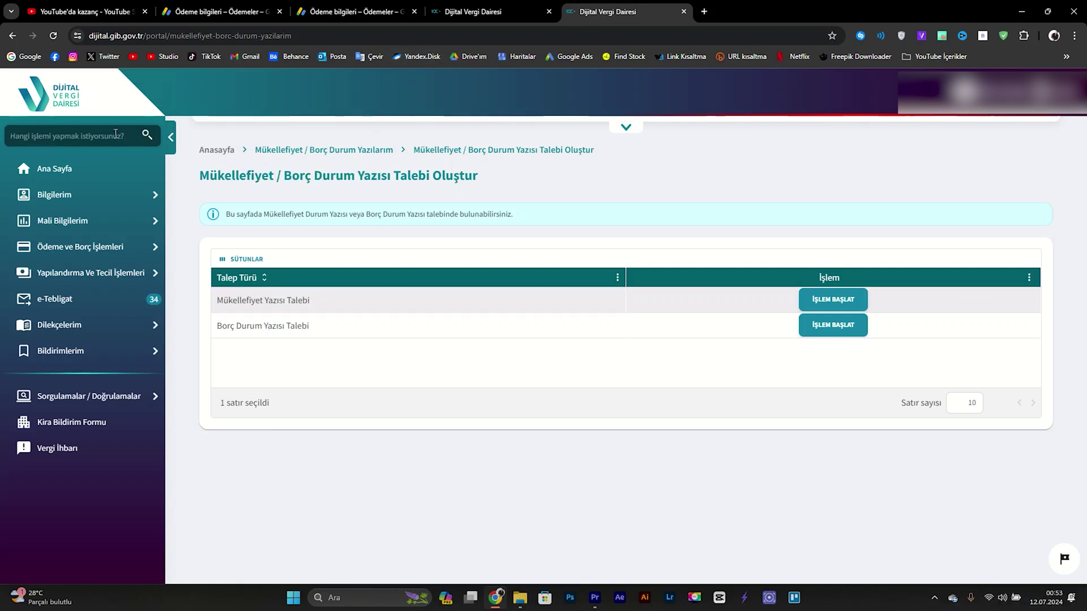
type("mükell")
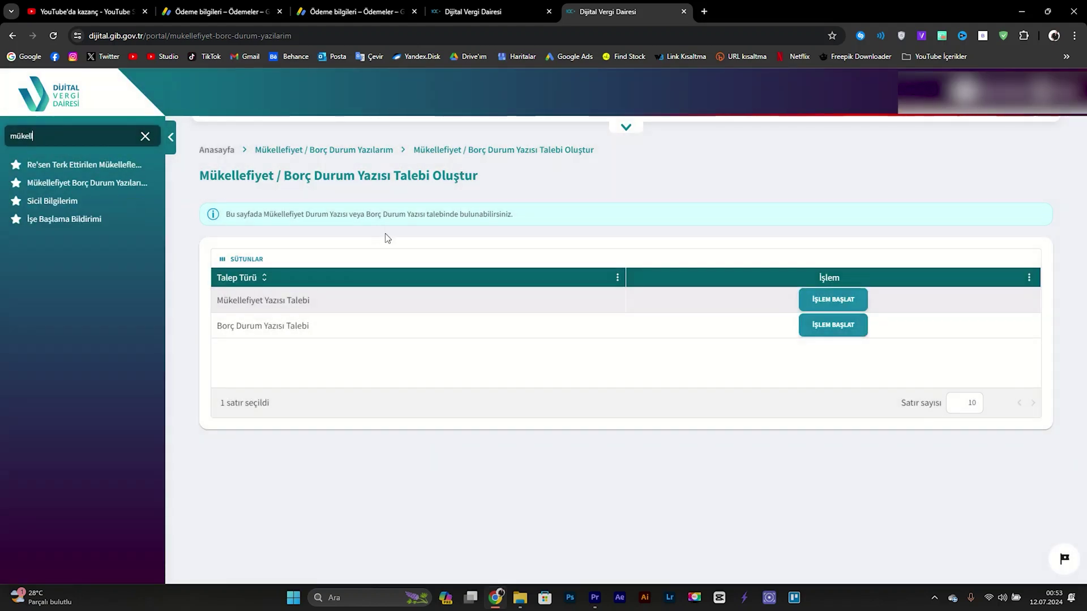
left_click_drag(261, 176, 492, 180)
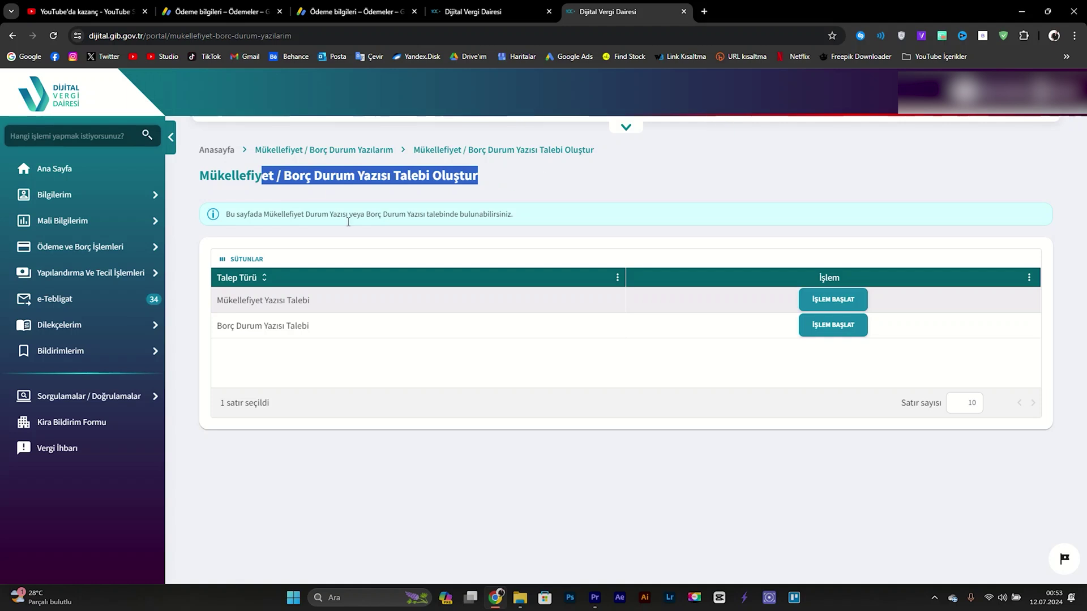
Start a Mükellefiyet Yazısı Talebi rather than a Borç Durum Yazısı Talebi.
left_click_drag(215, 306, 331, 309)
mouse_move(215, 331)
left_mouse_down()
mouse_move(315, 327)
mouse_move(342, 310)
mouse_move(216, 313)
left_mouse_up()
left_click(348, 330)
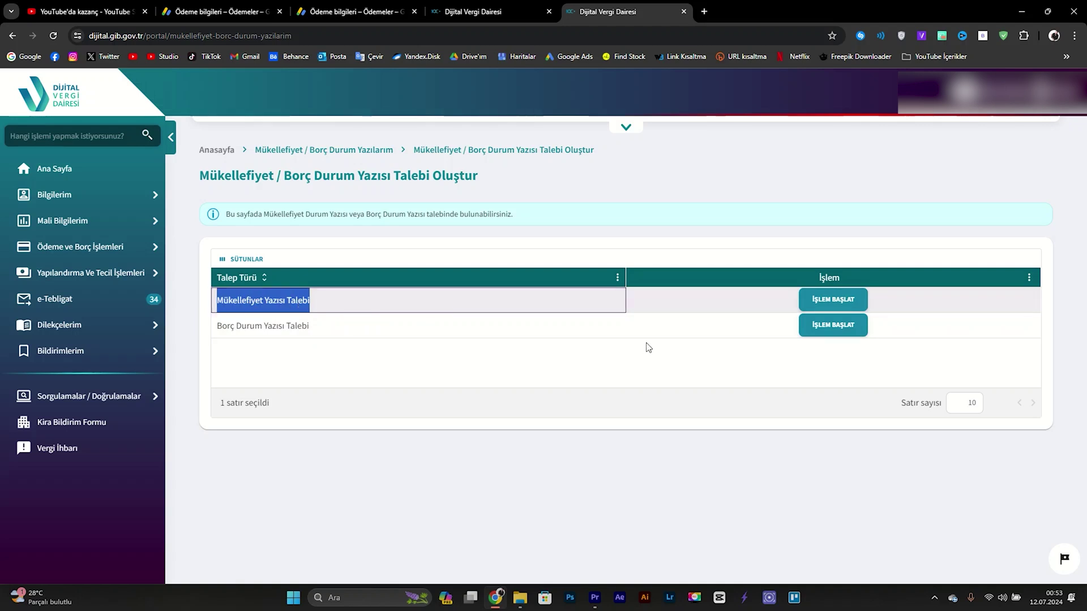
left_click(832, 301)
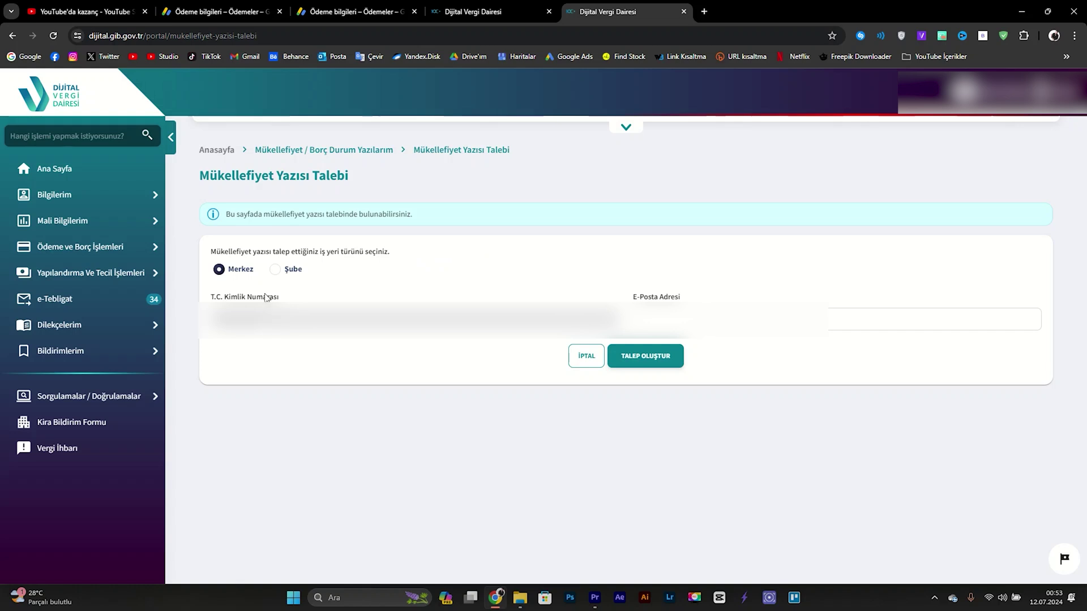
Check the identity number and e-mail fields, and submit the taxpayer status letter request with Merkez as the workplace type.
double_click(241, 319)
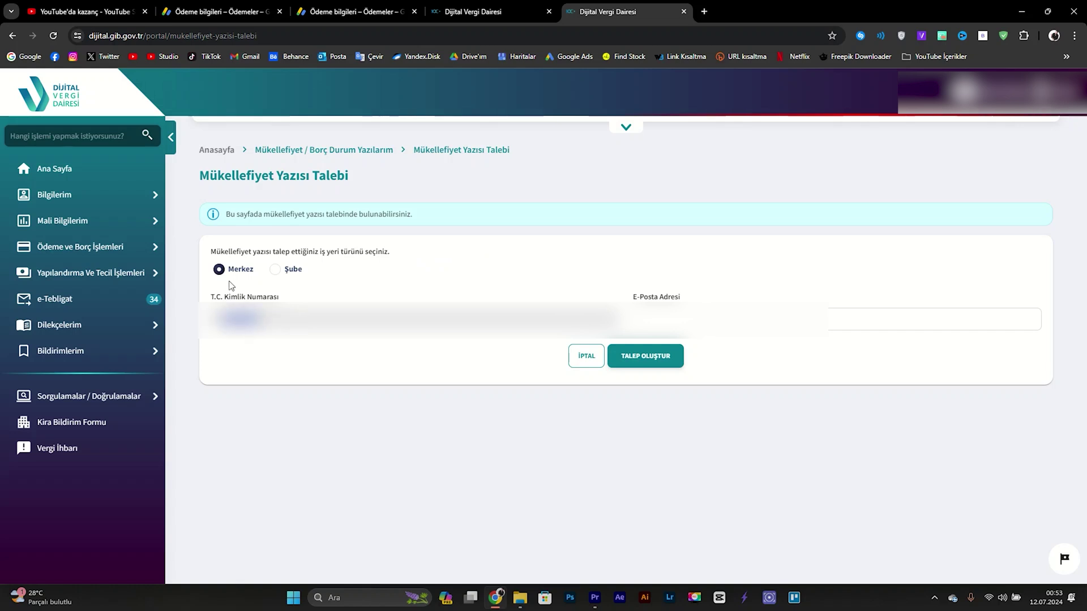
left_click_drag(218, 256, 389, 256)
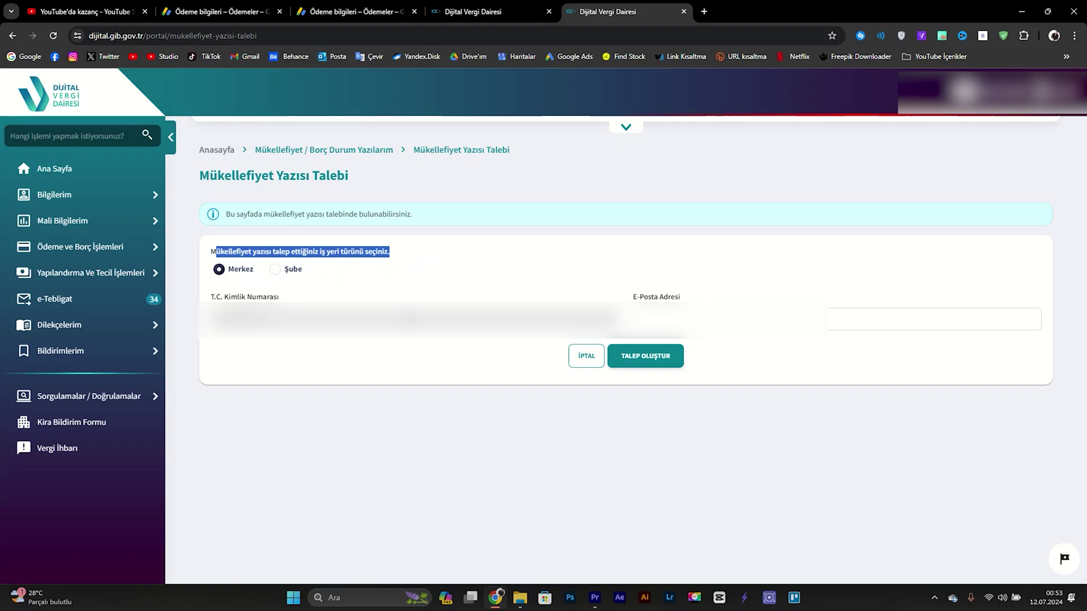
left_click(711, 338)
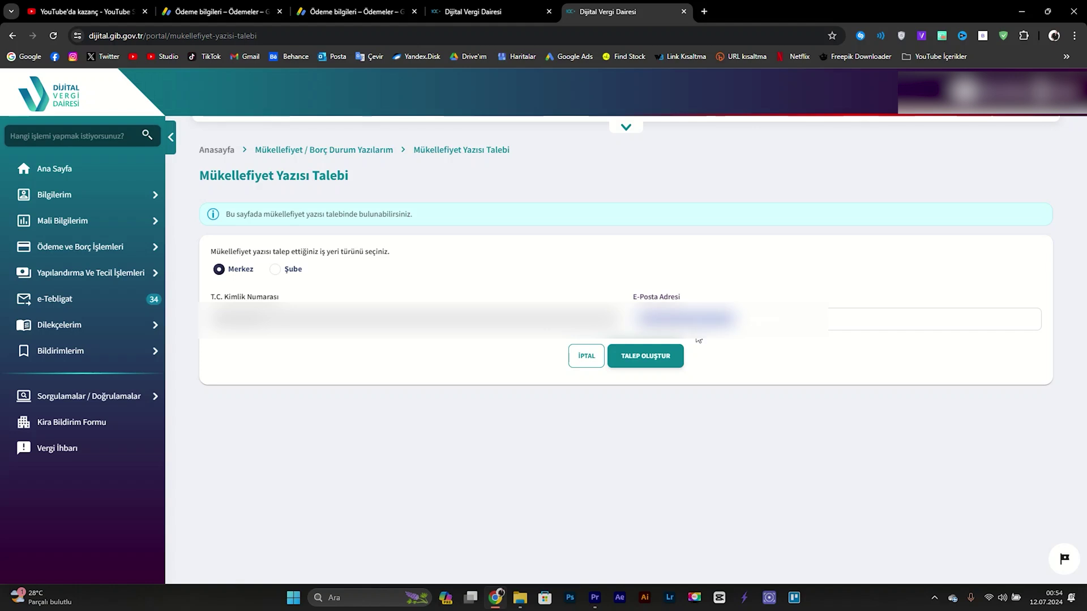
left_click(671, 355)
Go to Mükellefiyet / Borç Durum Yazılarım and open the issued Mükellefiyet Yazısı document for review.
left_click_drag(456, 191, 872, 205)
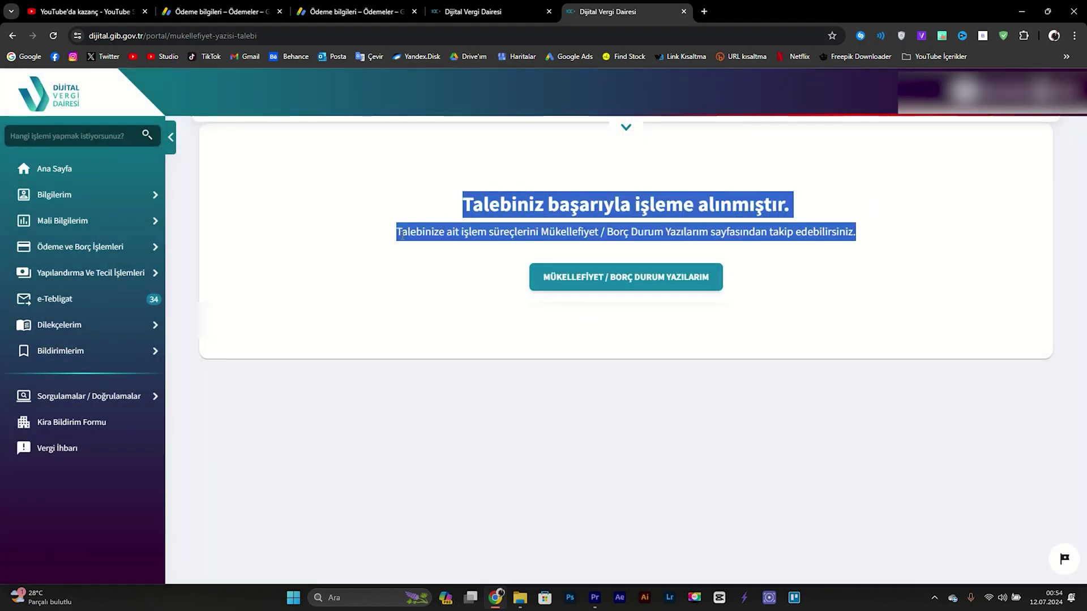
left_click(561, 236)
left_click(609, 284)
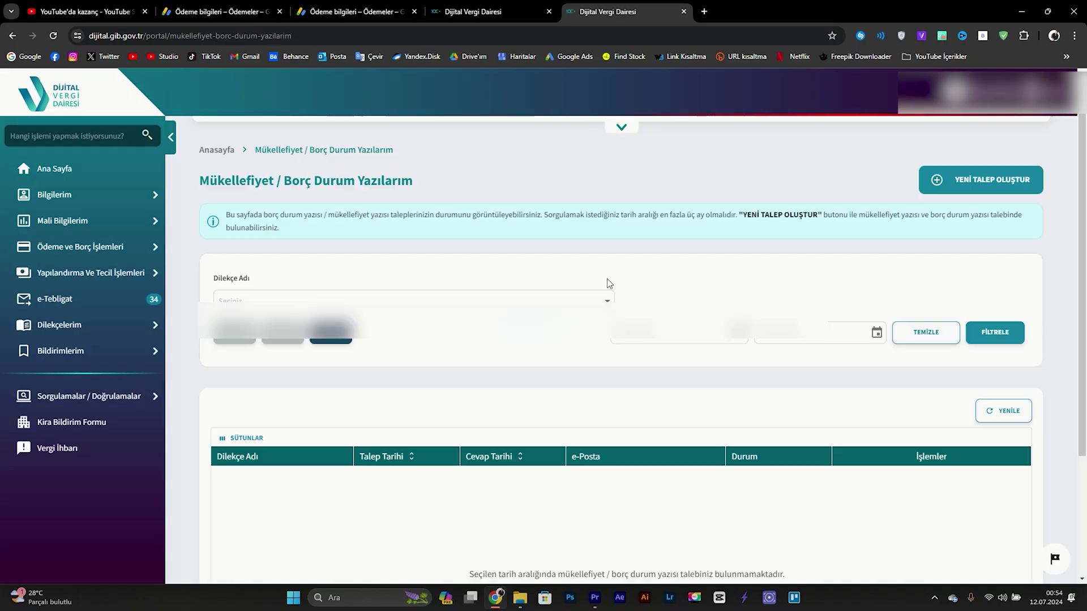
scroll(622, 339, "down", 1)
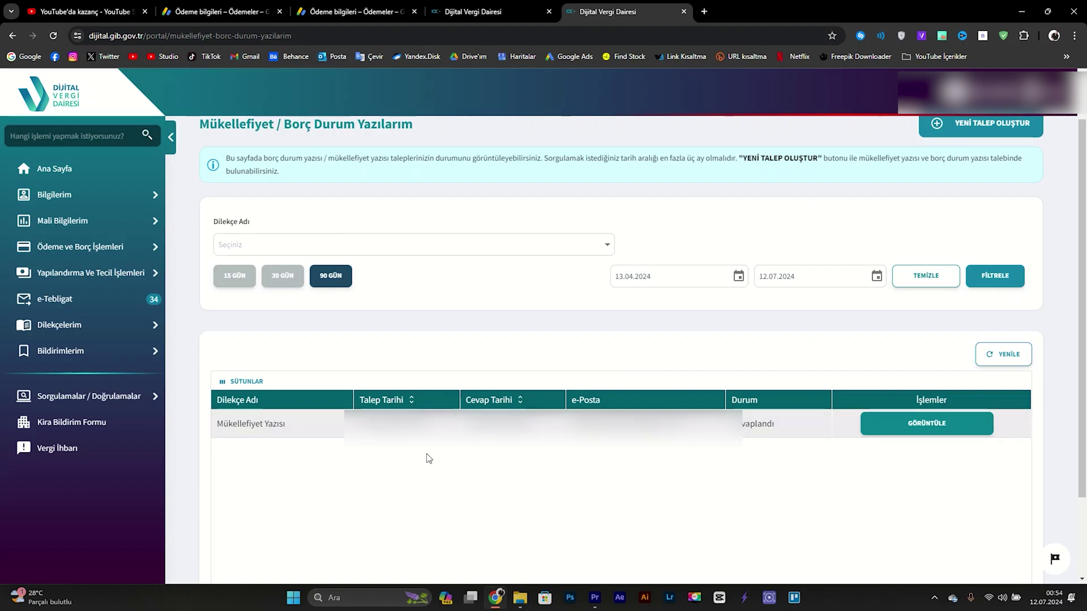
left_click(910, 429)
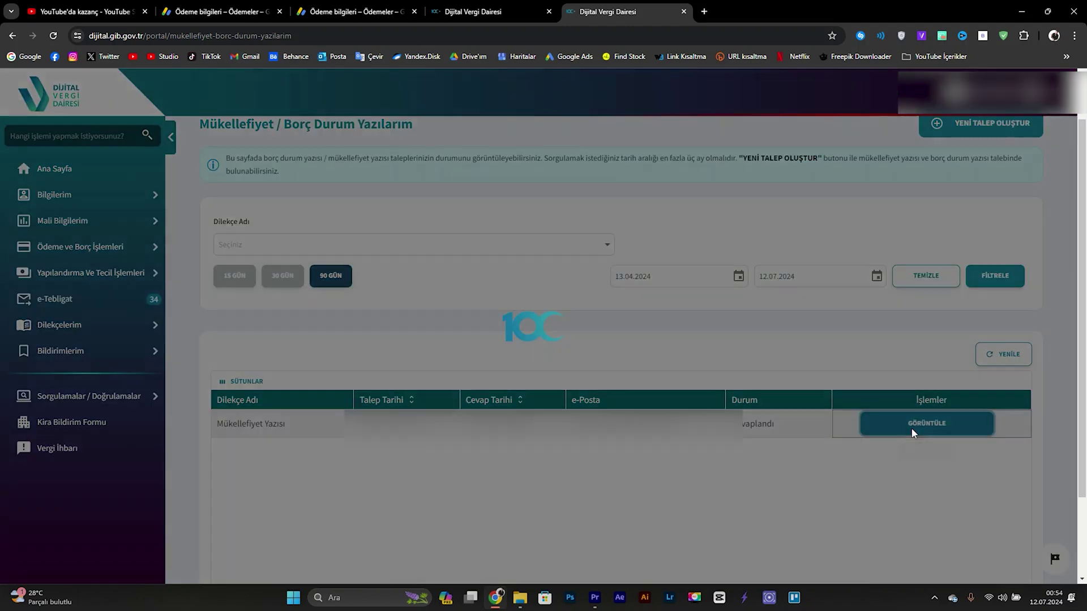
scroll(702, 332, "down", 10)
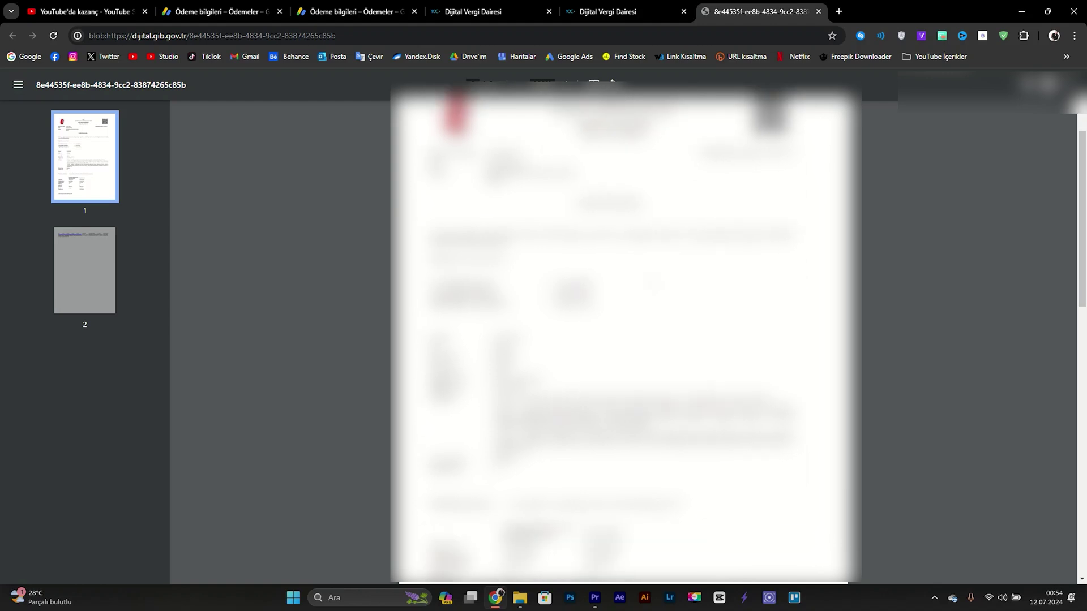
Return to the AdSense missing-documents request, upload Mükellefiyet Yazısı.pdf as the Vergi mükellefiyeti belgesi, and submit it.
key("ctrl+w")
scroll(702, 331, "down", 5)
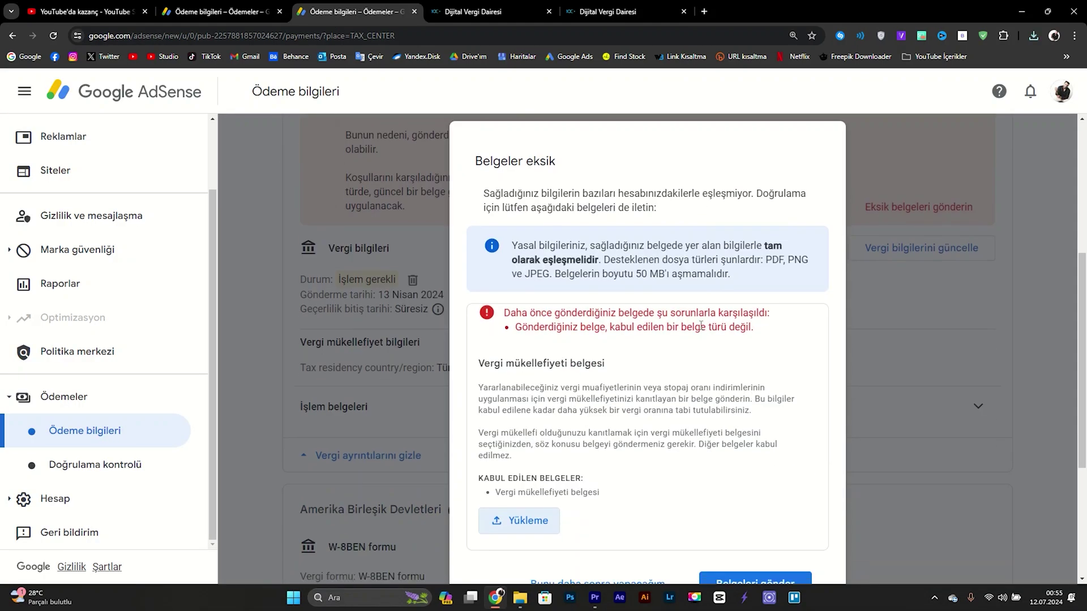
left_click(522, 349)
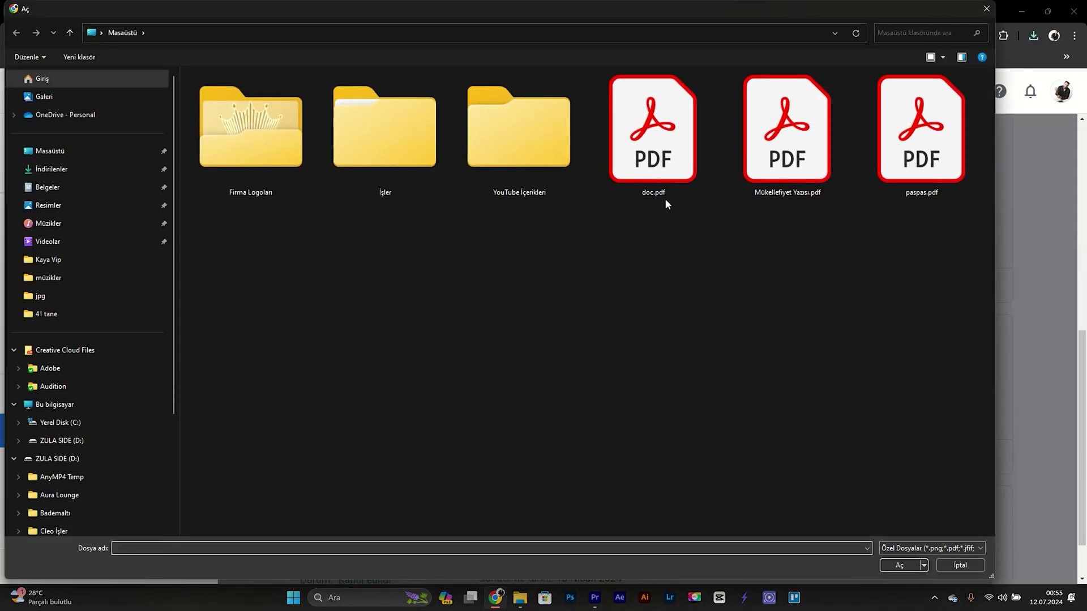
double_click(777, 166)
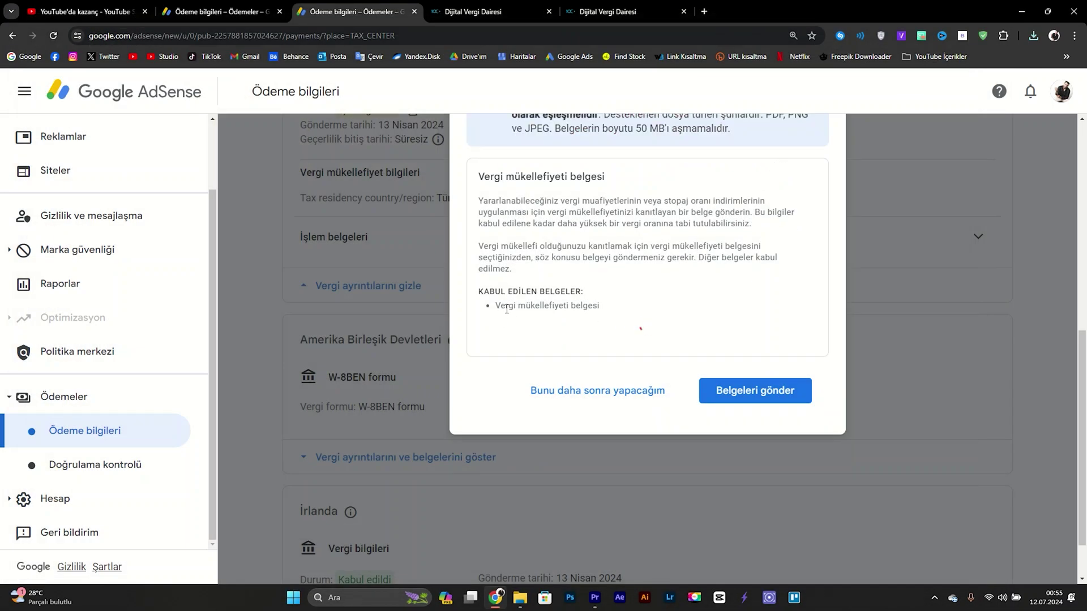
left_click_drag(507, 308, 627, 310)
left_click(799, 398)
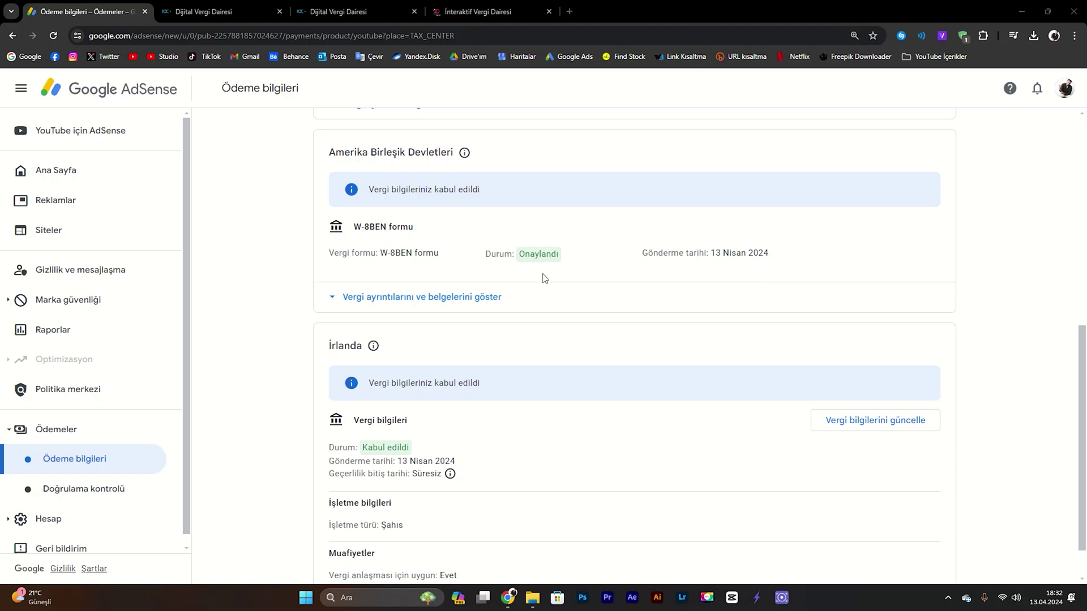
Check the approval status of the United States W-8BEN form and review the issues listed for the payment account.
double_click(538, 253)
scroll(582, 255, "down", 1)
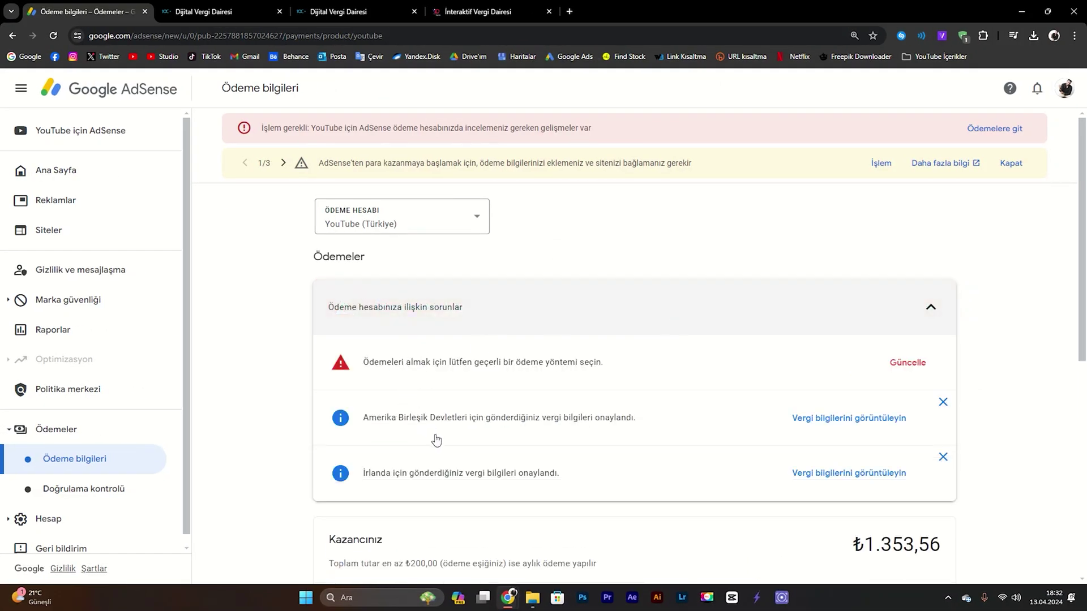
left_click_drag(435, 422, 255, 445)
left_click(255, 445)
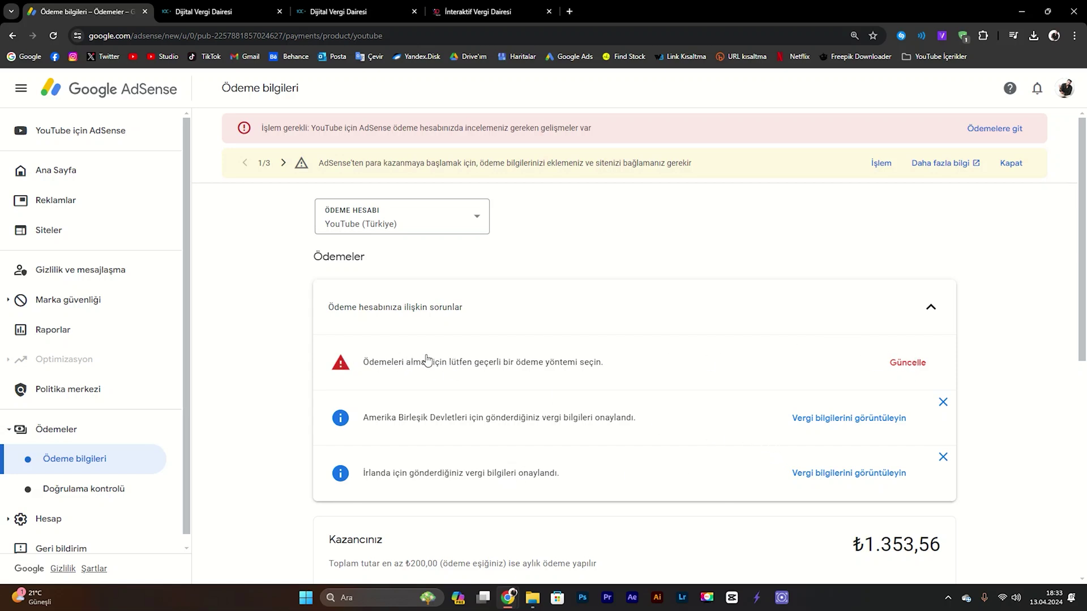
Open the form for adding a payment method from the payment account's missing payment method issue.
left_click(906, 362)
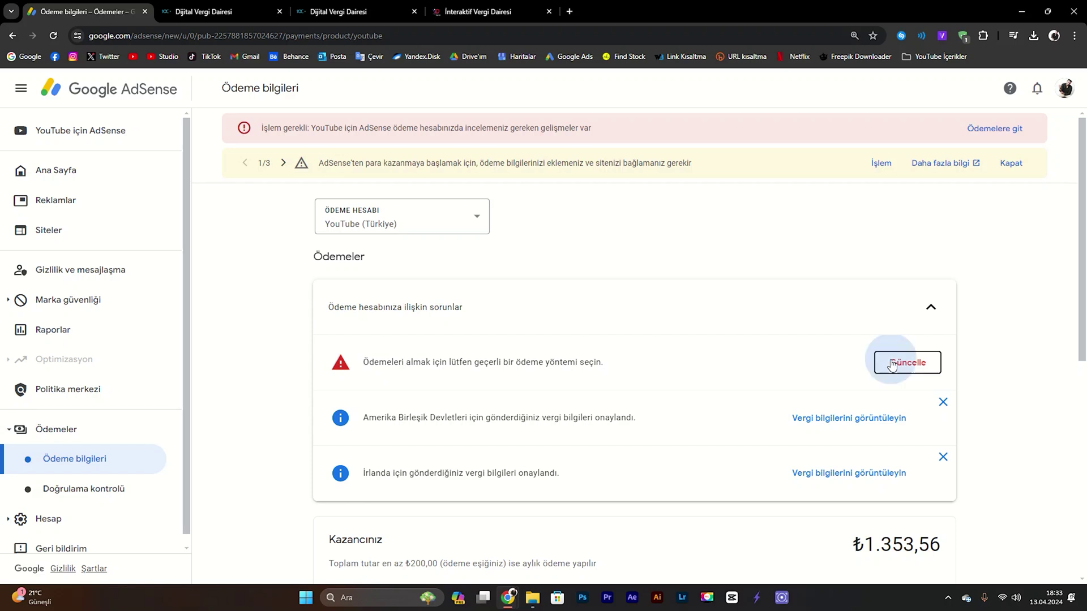
left_click_drag(534, 381, 766, 379)
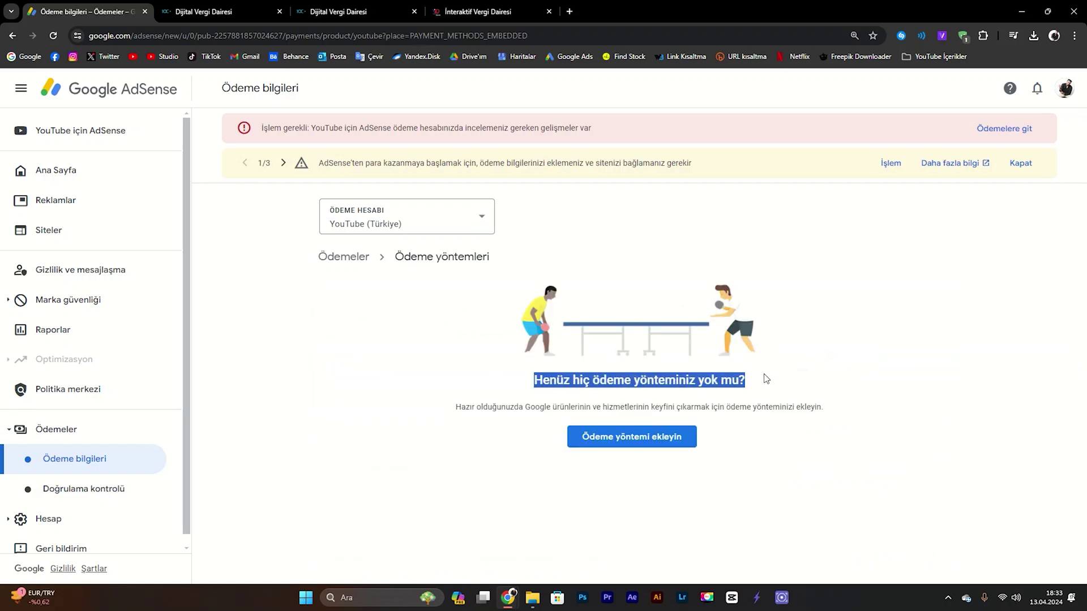
left_click(647, 437)
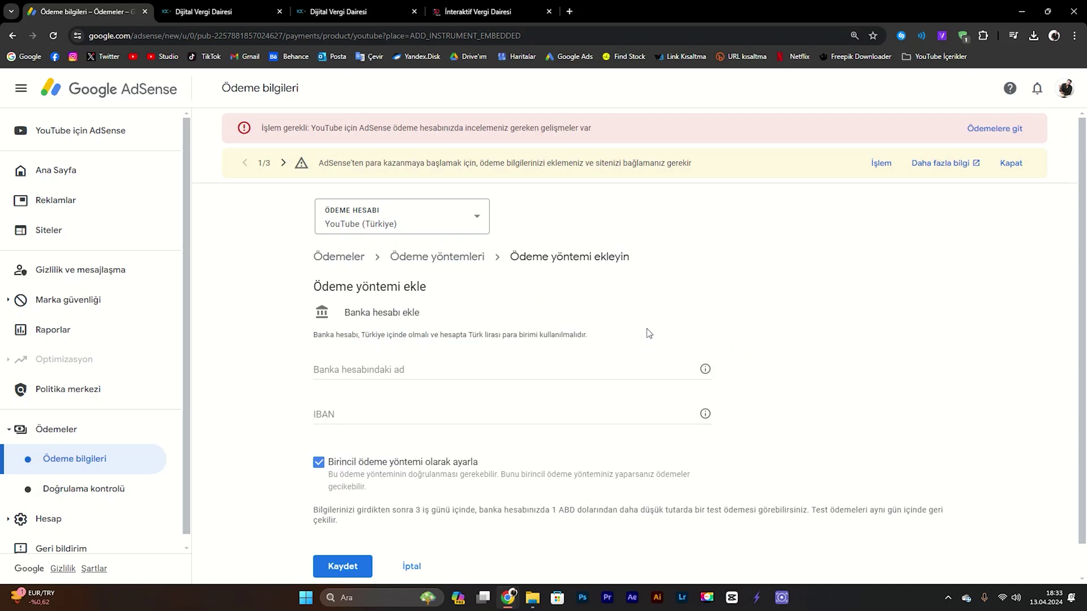
scroll(542, 362, "down", 1)
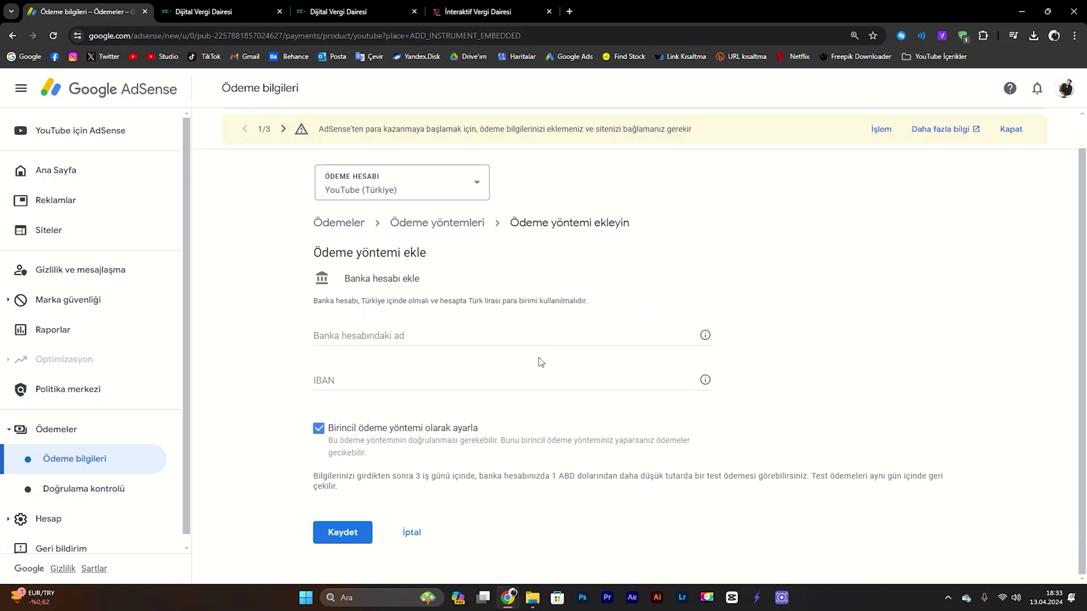
Examine the bank account form's country and currency requirement, account holder name field and IBAN field.
left_click(404, 333)
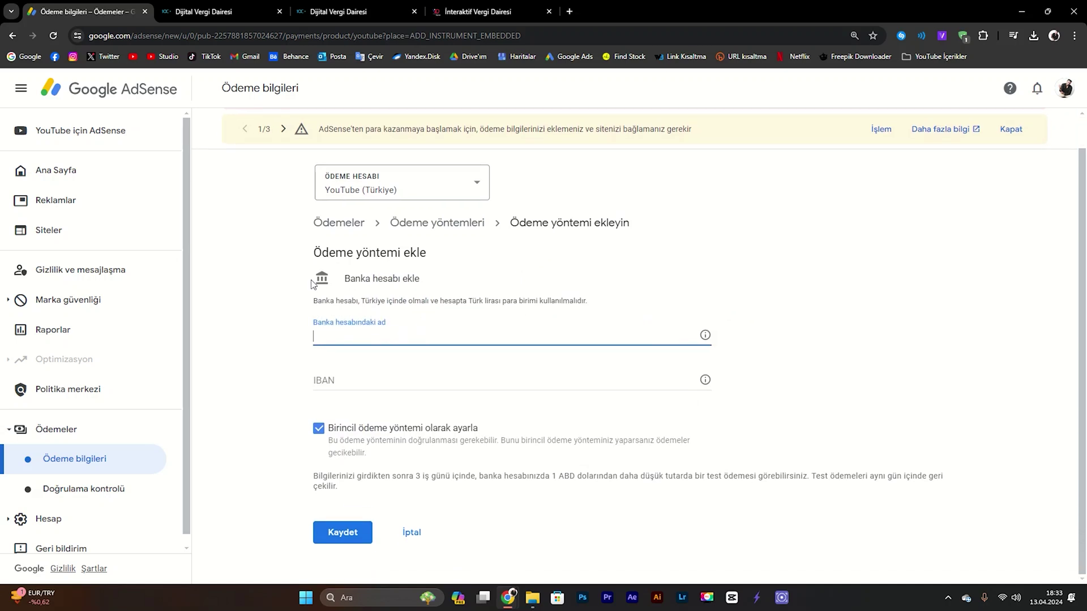
left_click_drag(373, 278, 421, 278)
left_click_drag(306, 299, 544, 300)
left_click(620, 300)
triple_click(560, 300)
left_click(444, 331)
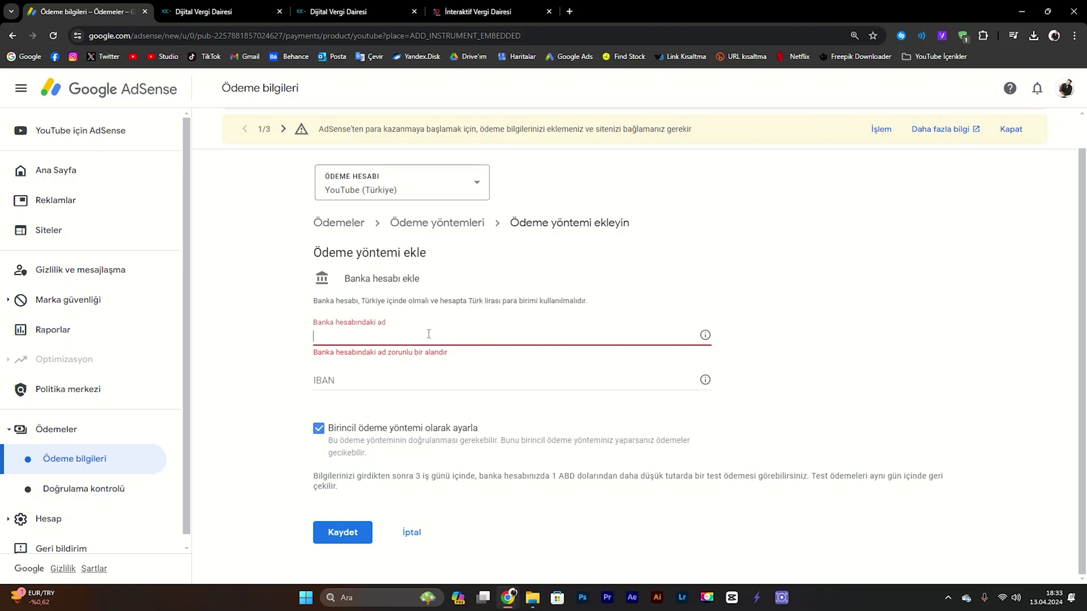
left_click_drag(291, 322, 436, 327)
left_click(357, 335)
left_click(342, 376)
left_click(723, 443)
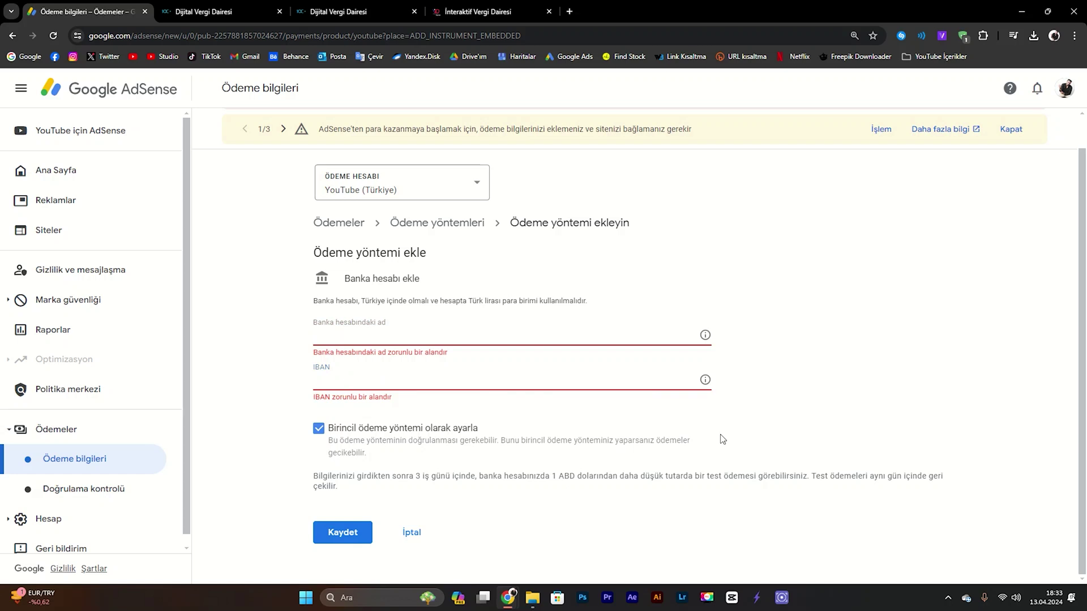